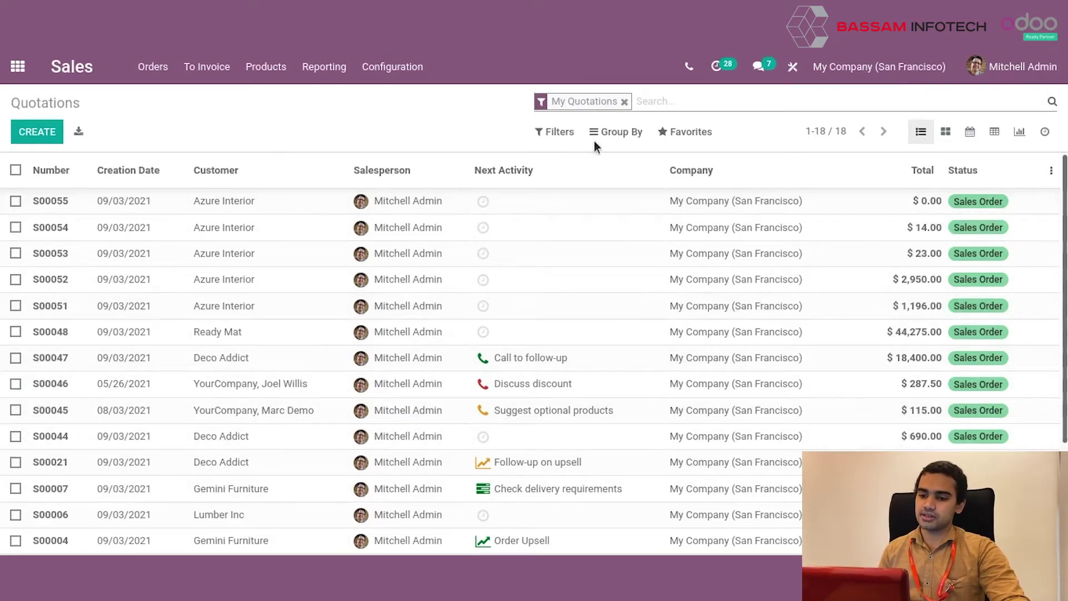
- Try the Quotations, Sales Orders and Create Date (August, 2021) filters on the list, then clear them
click(557, 133)
click(563, 186)
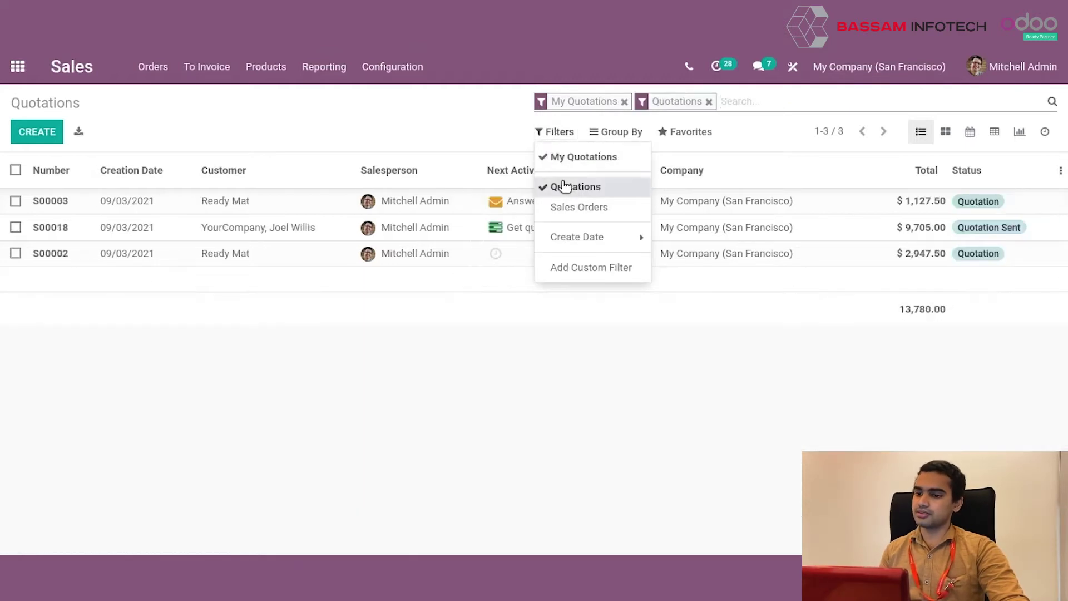
click(565, 187)
click(573, 208)
click(574, 209)
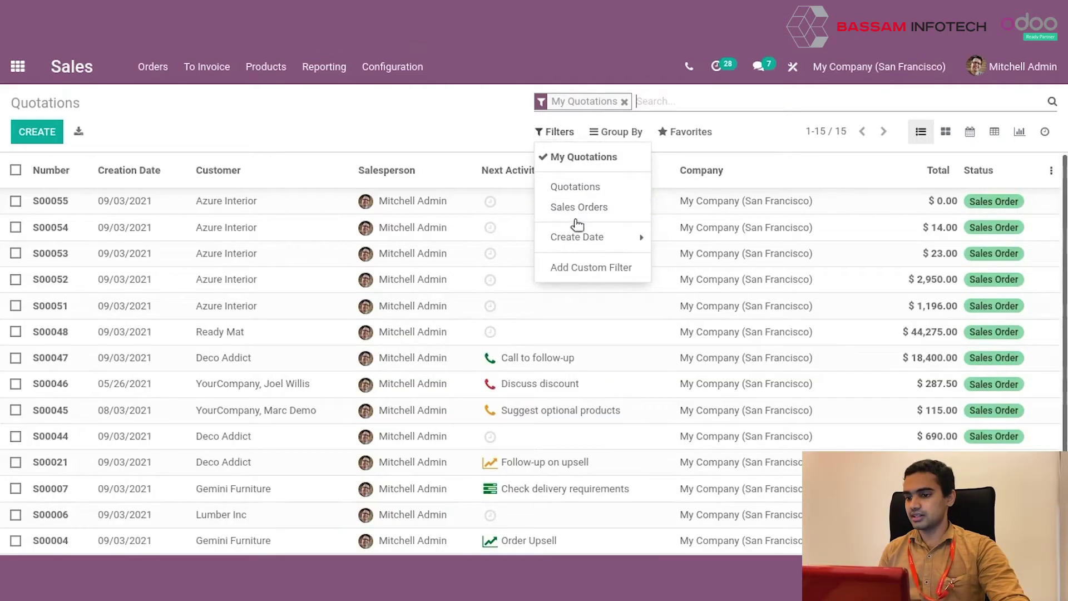
click(578, 237)
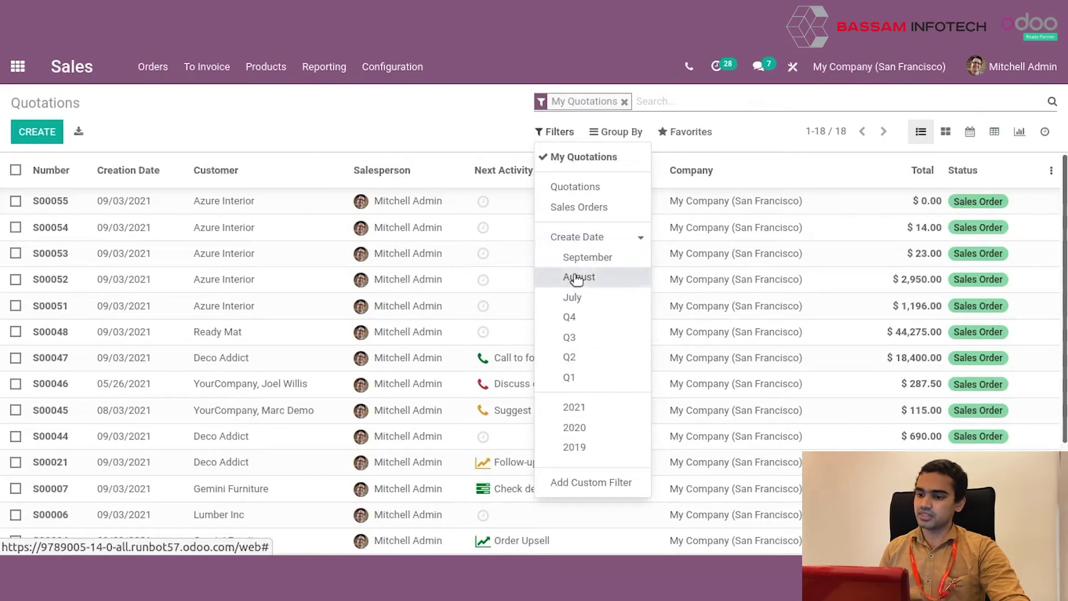
click(577, 277)
click(577, 277)
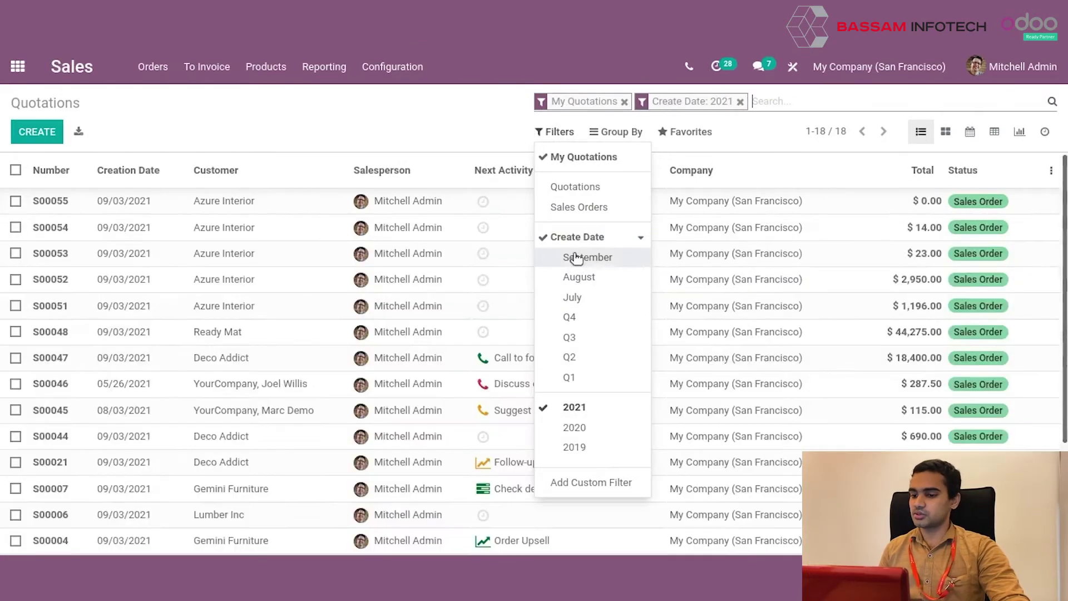
click(575, 407)
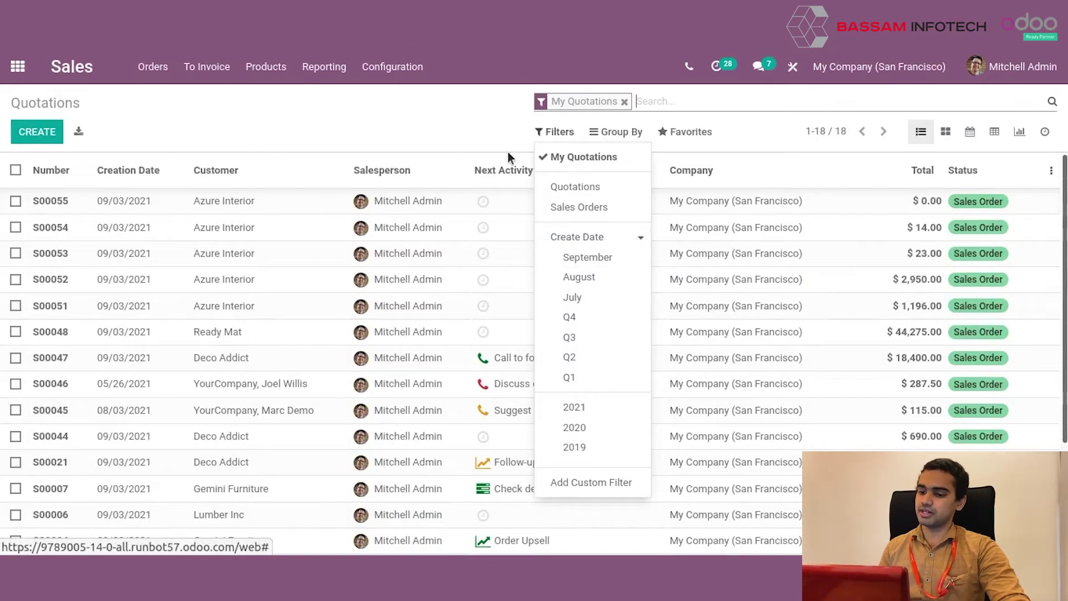
click(512, 128)
- Try grouping quotations by Customer and by Order Date: Quarter, clear it, and start a new quotation
click(617, 133)
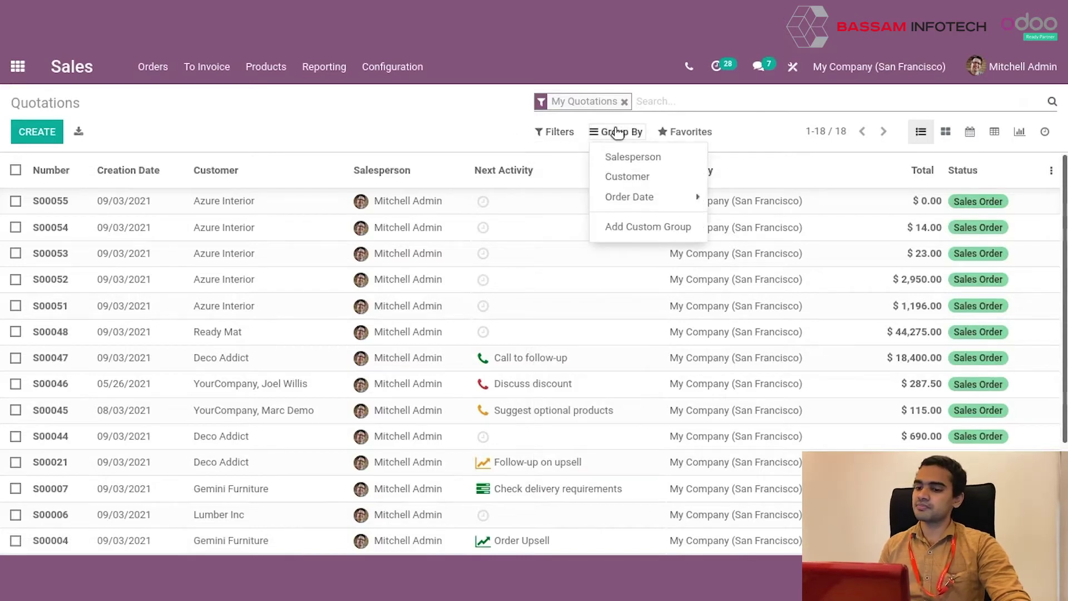
click(625, 177)
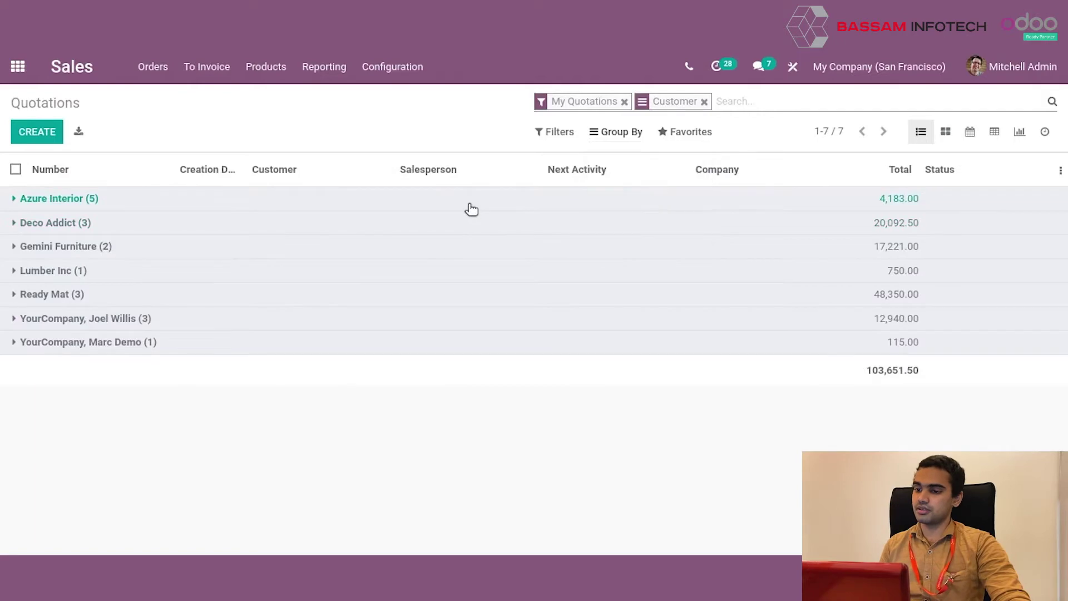
click(471, 209)
click(471, 209)
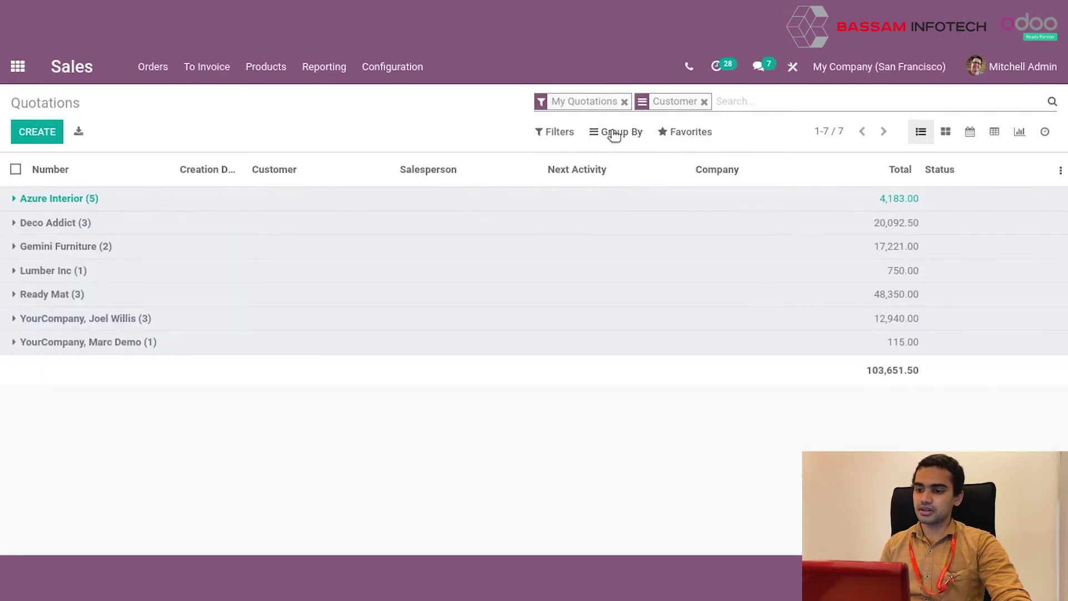
click(615, 132)
click(627, 178)
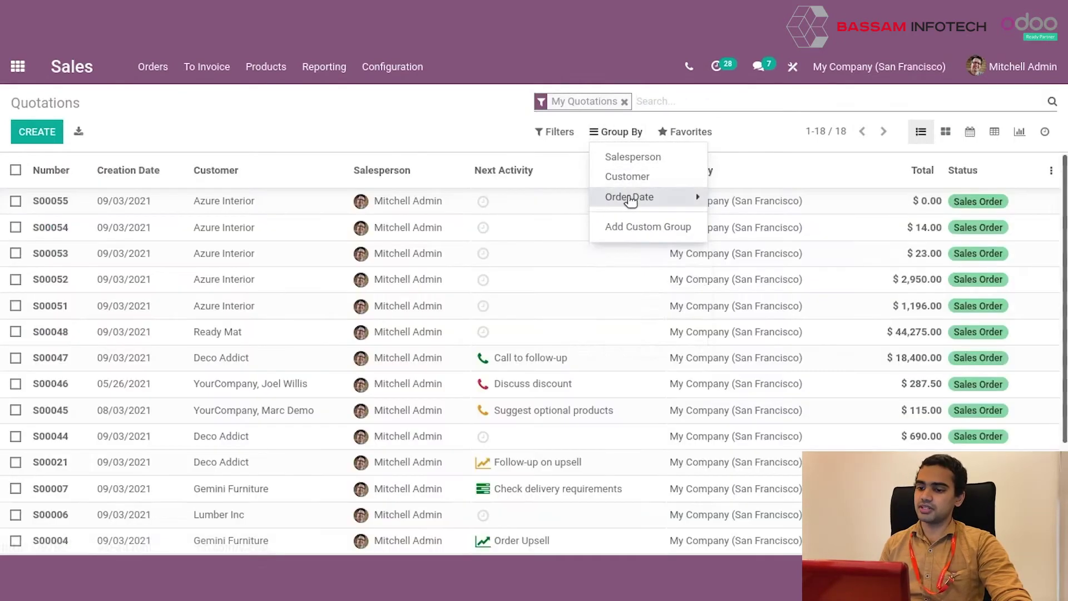
click(629, 197)
click(632, 238)
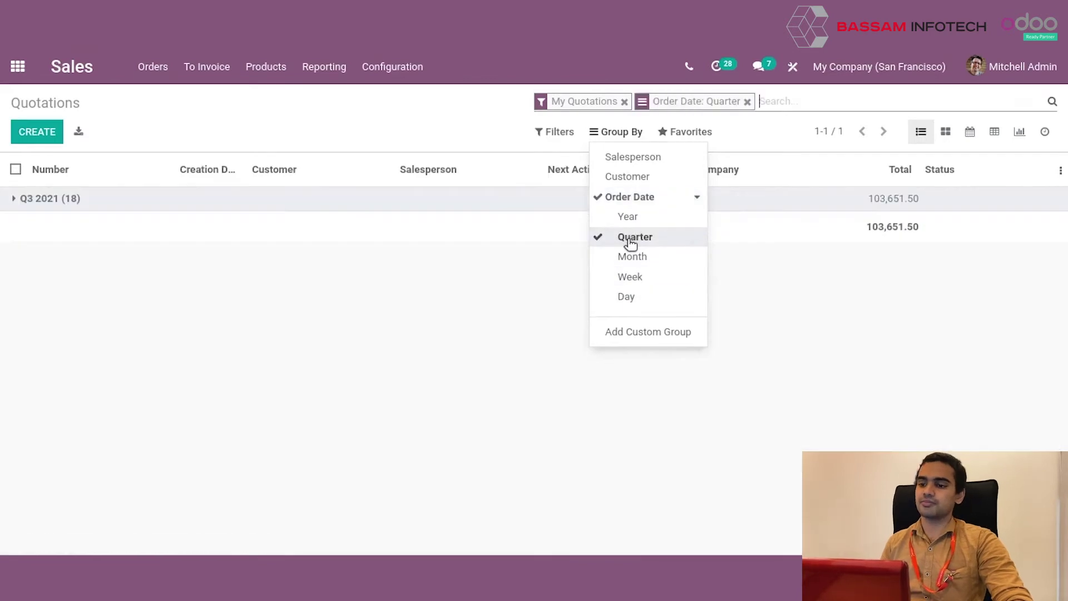
click(631, 239)
click(618, 197)
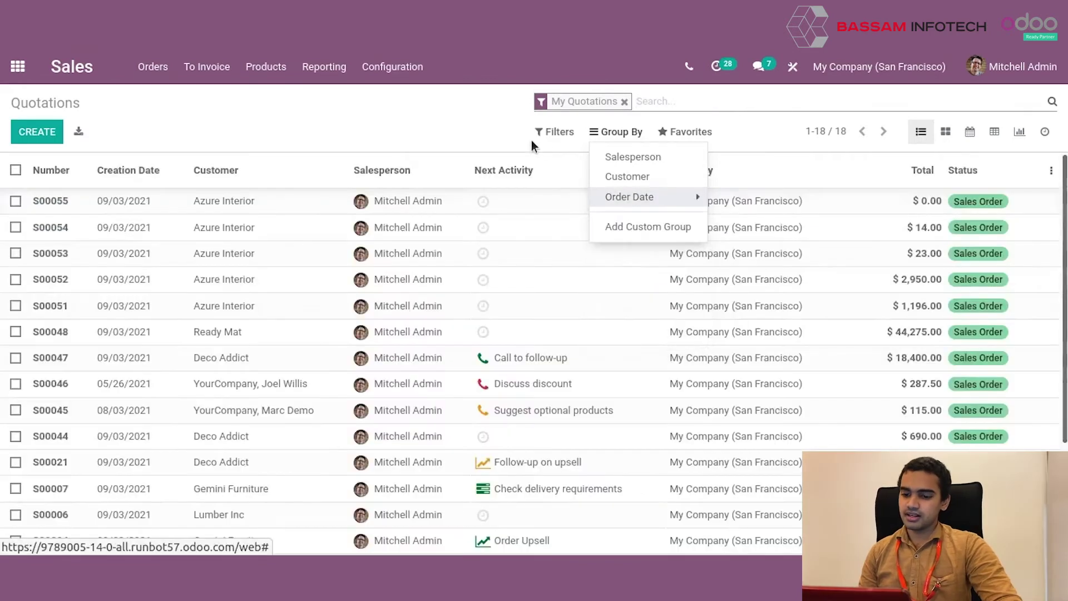
click(458, 116)
click(49, 133)
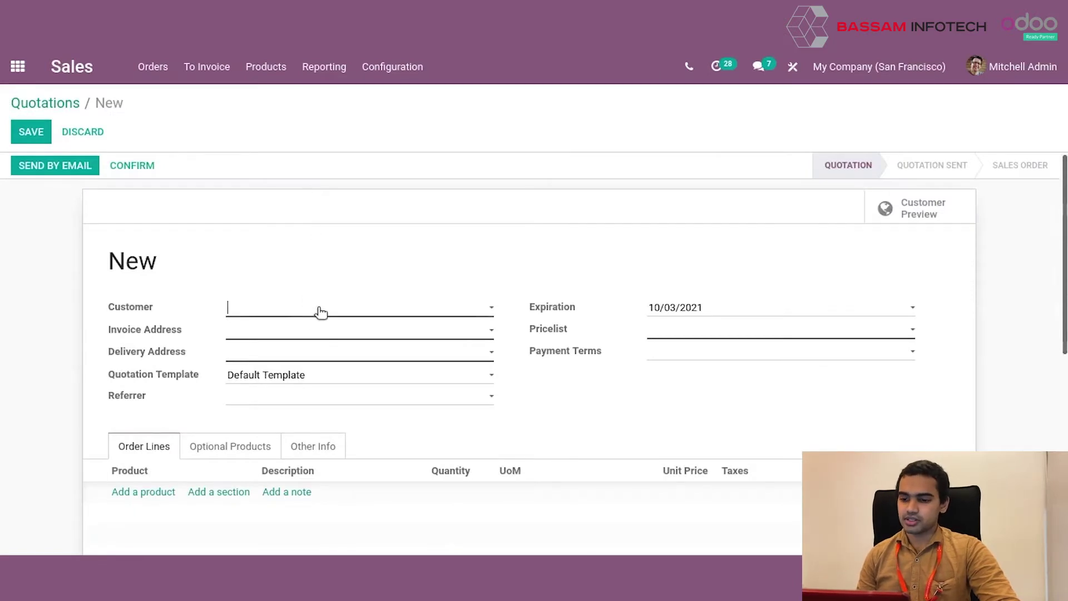
- Set the customer to Azure Interior and add one [E-COM11] Cabinet with Doors line at 14.00
click(320, 310)
click(316, 334)
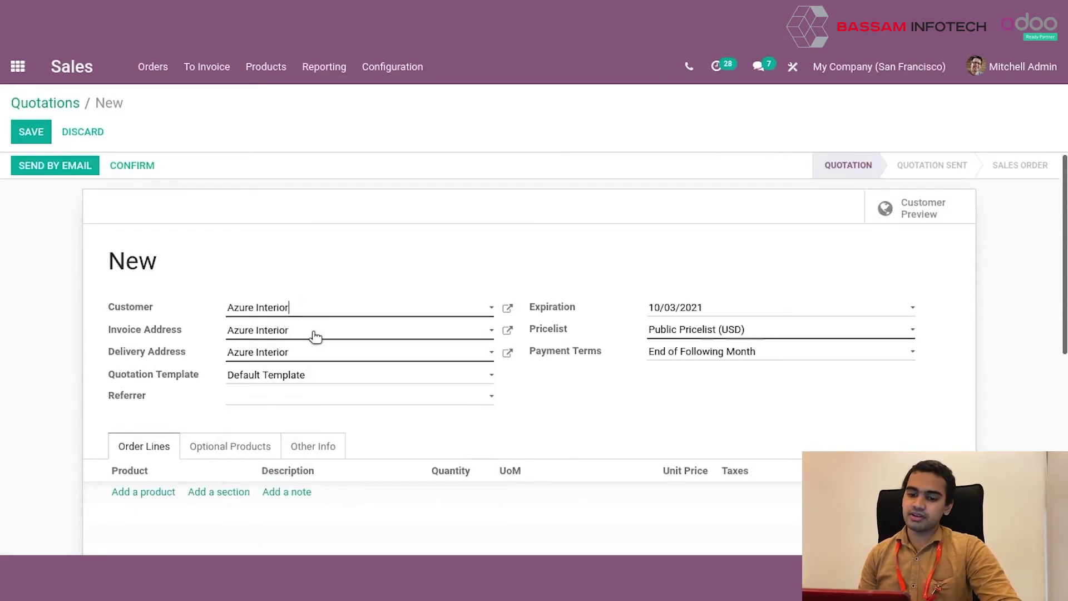
scroll(126, 433, down, 3)
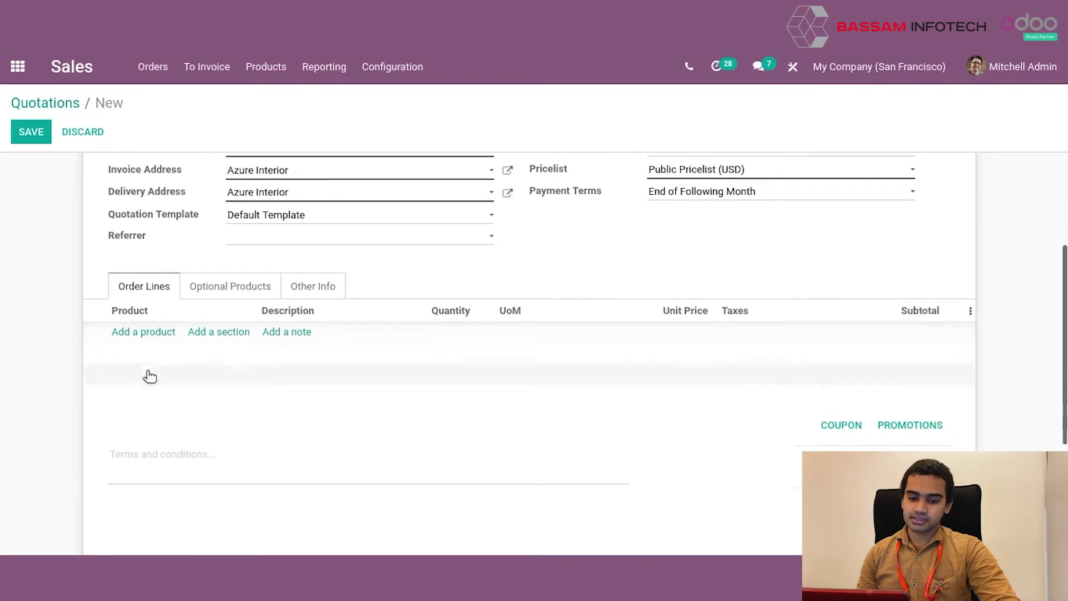
click(157, 339)
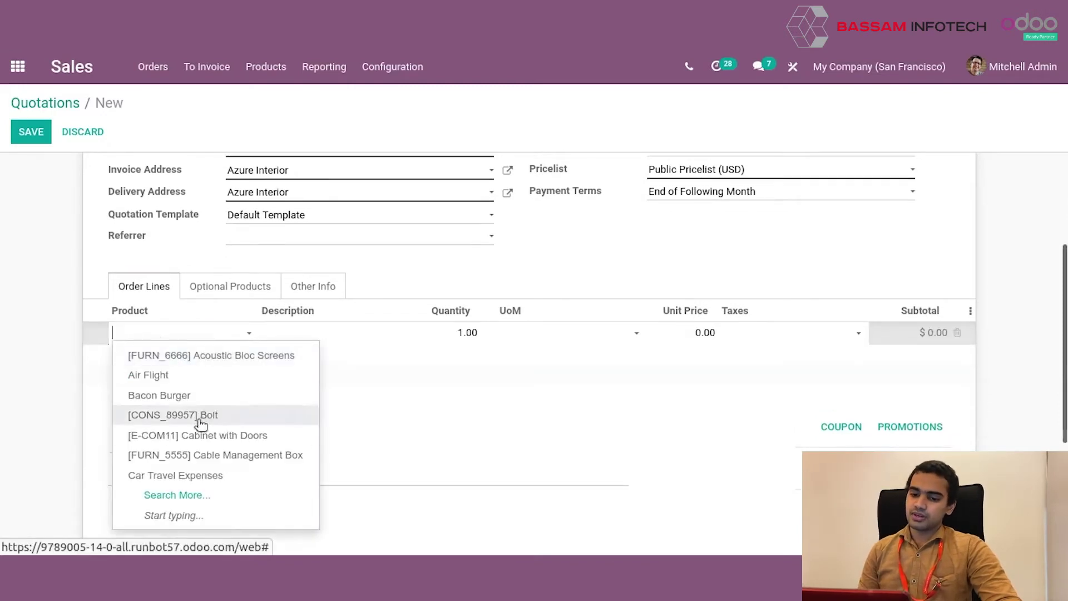
click(206, 435)
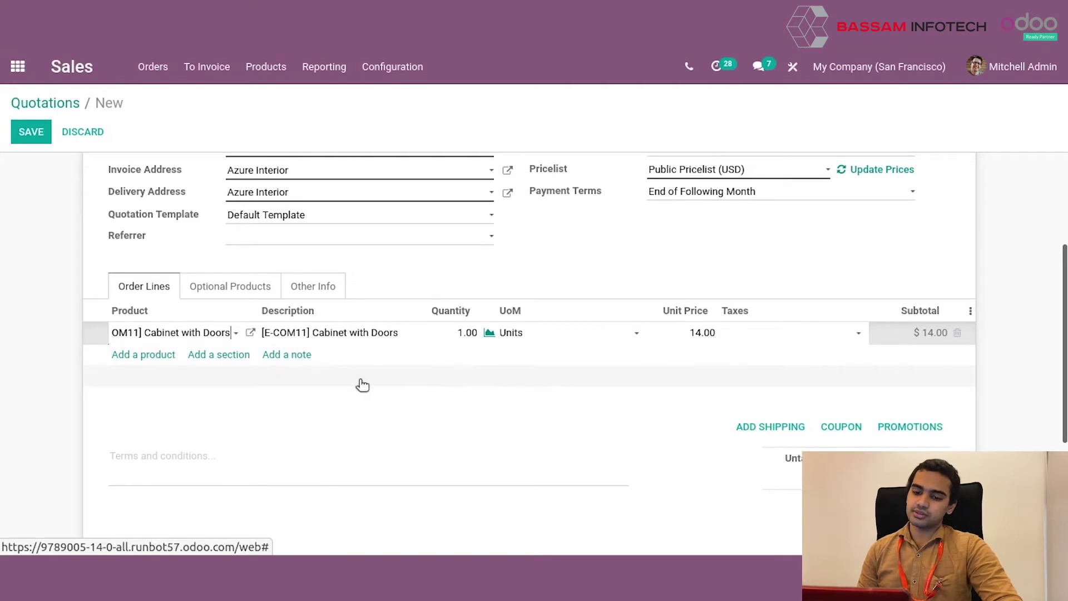
scroll(579, 406, down, 2)
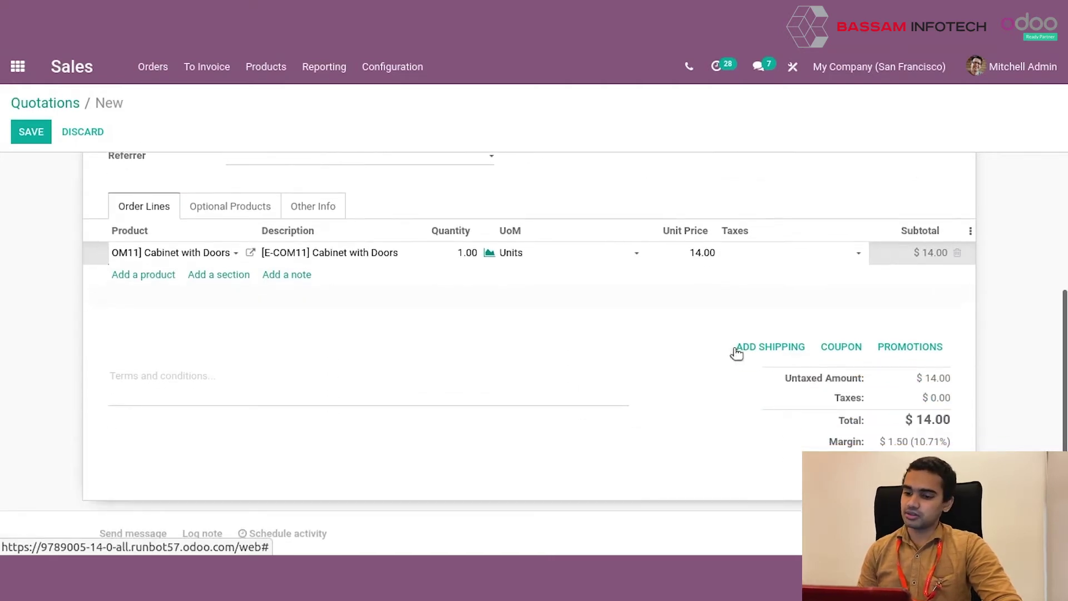
click(136, 277)
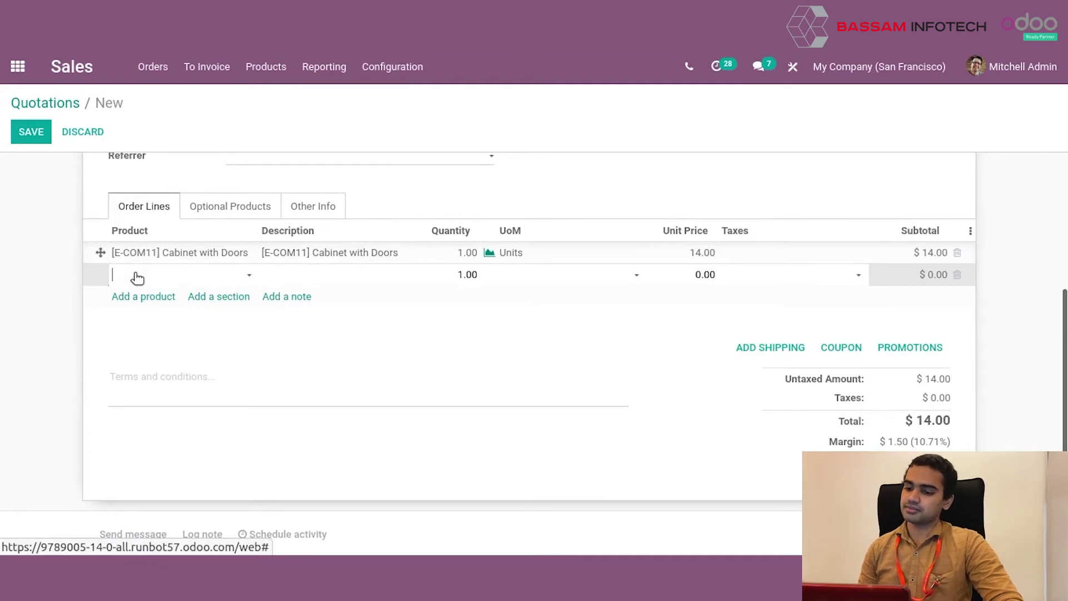
- Add a second [E-COM11] Cabinet with Doors line at 14.00
click(137, 277)
click(164, 372)
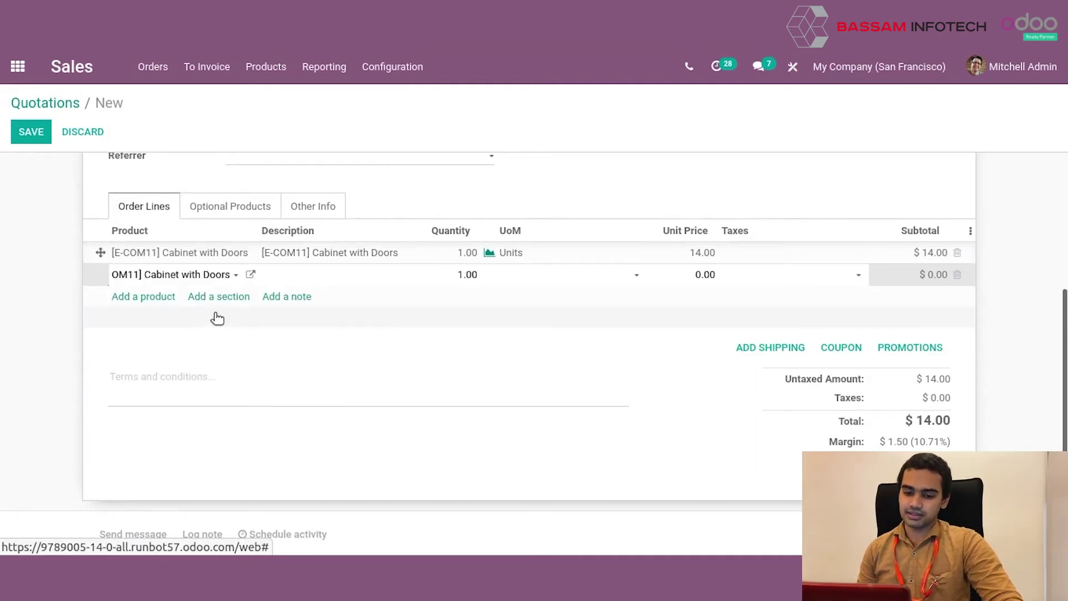
scroll(223, 311, up, 4)
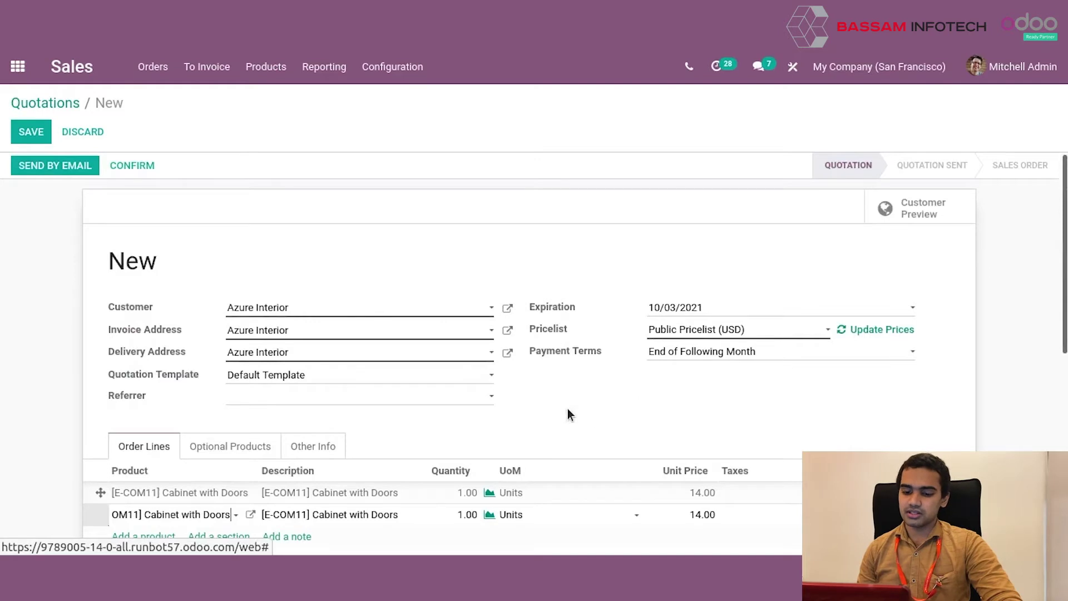
scroll(572, 415, down, 2)
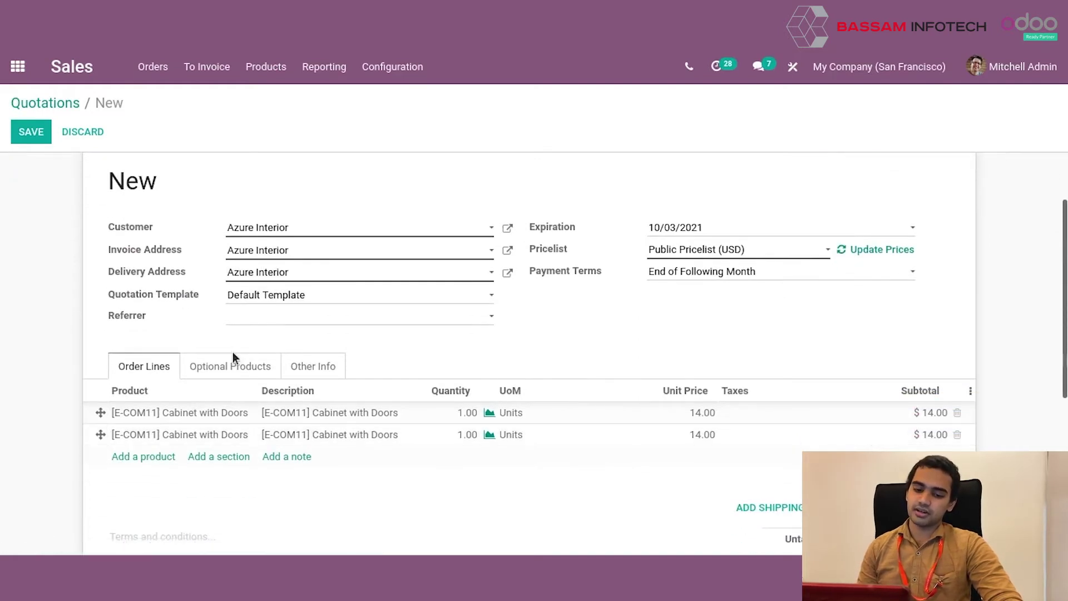
click(233, 366)
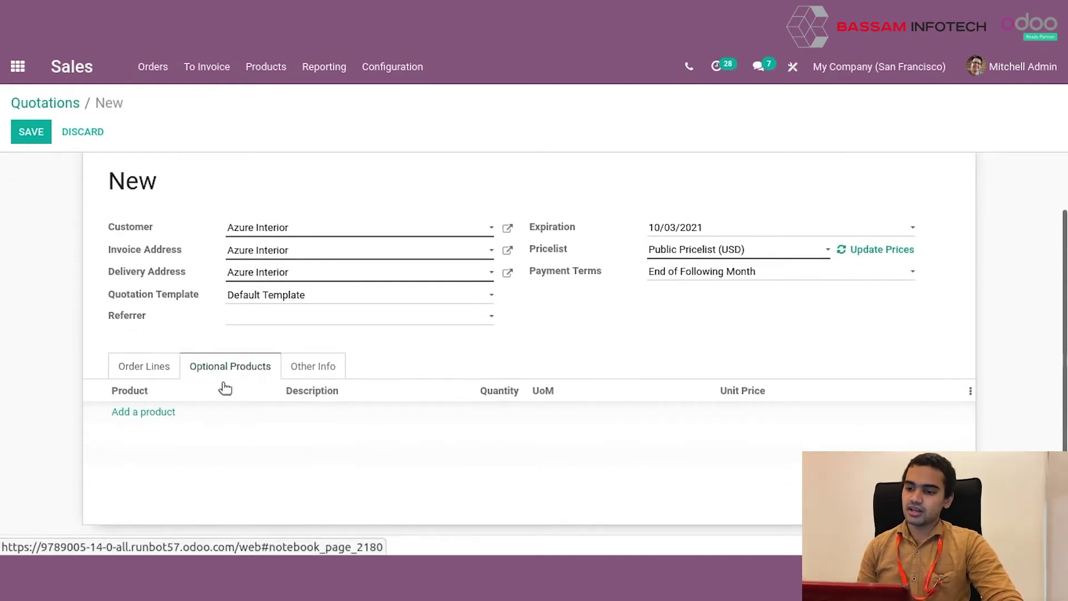
- Add [DESK0006] Customizable Desk (Custom, Black) as an optional product at 750.00
click(144, 412)
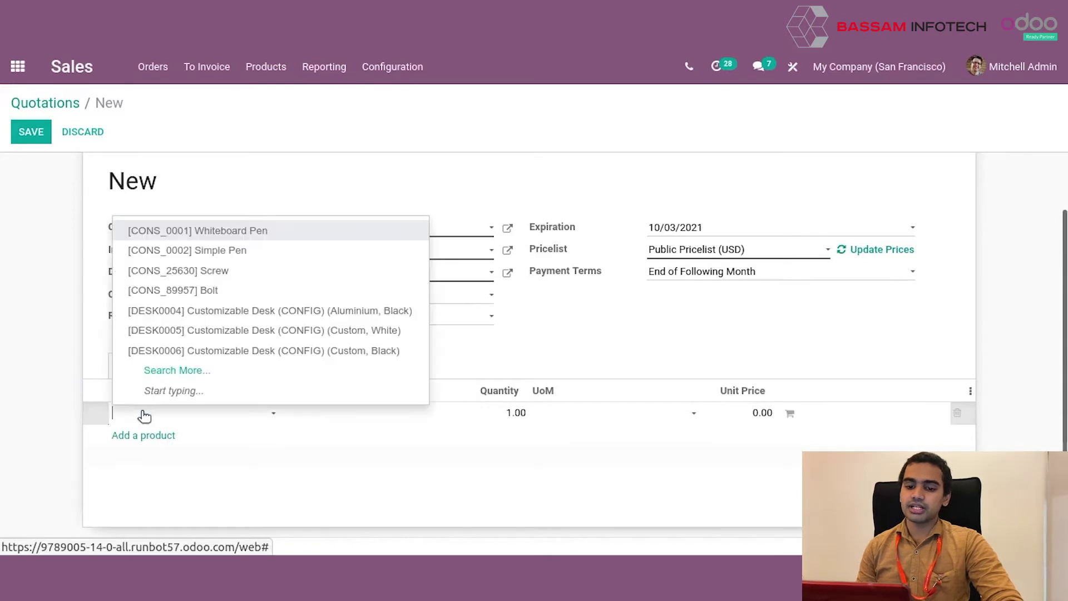
click(45, 333)
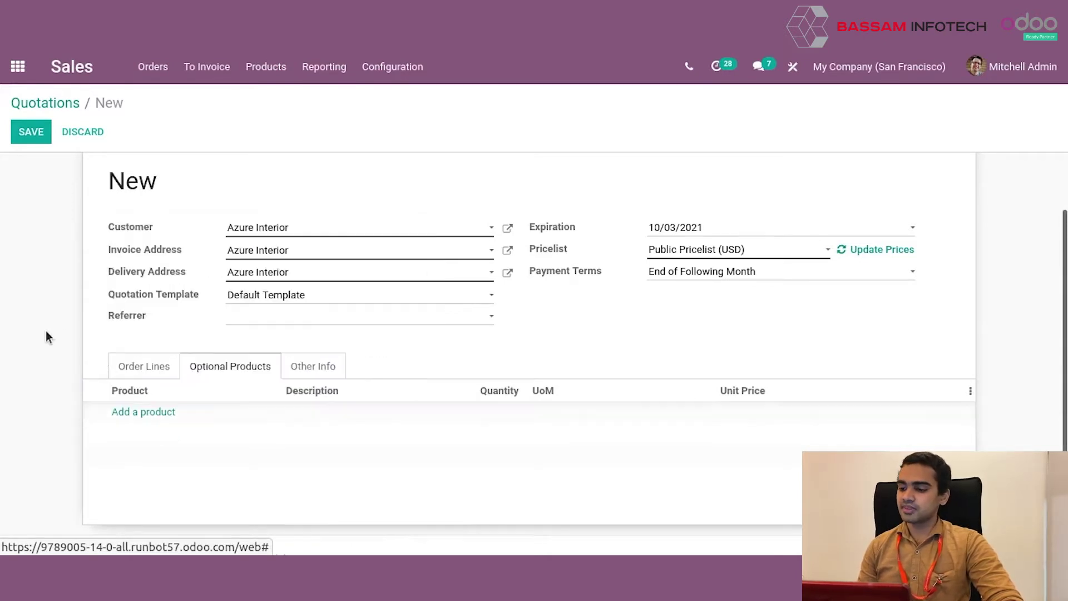
click(158, 374)
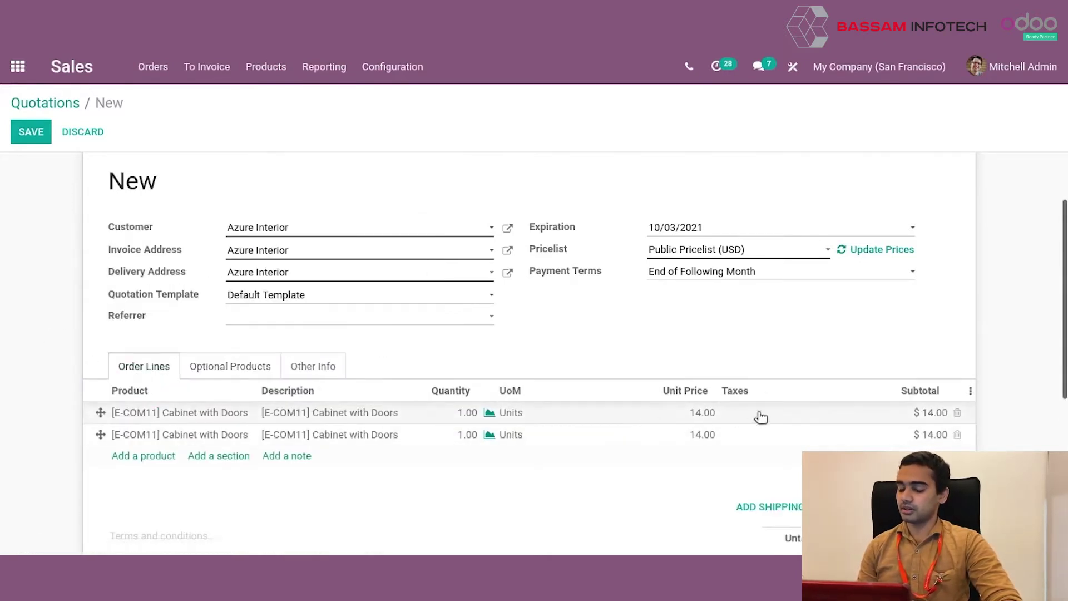
scroll(901, 431, down, 3)
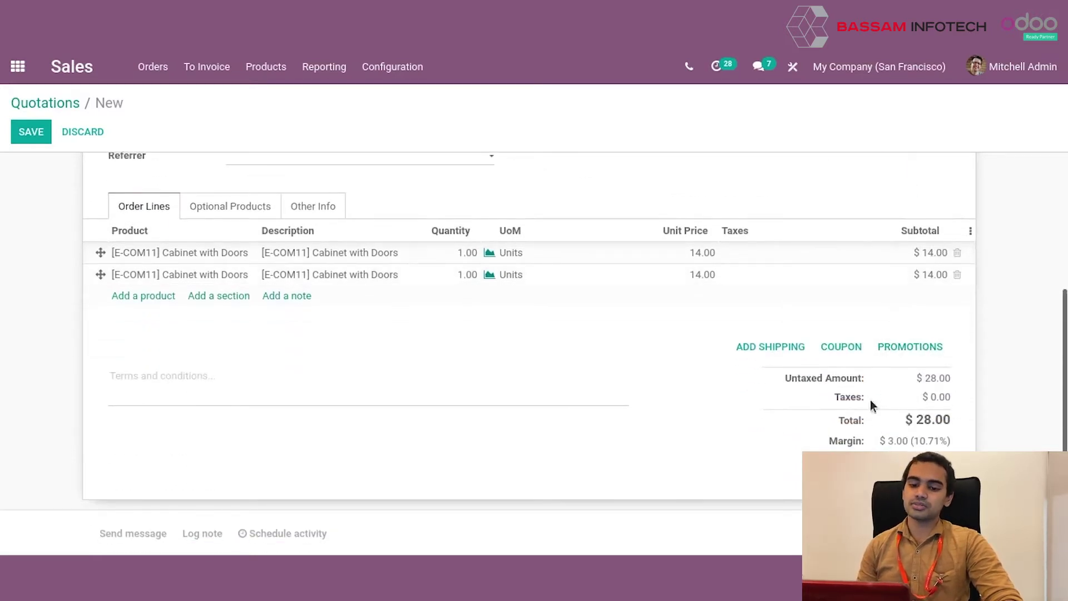
scroll(374, 327, up, 5)
click(239, 443)
scroll(222, 448, down, 2)
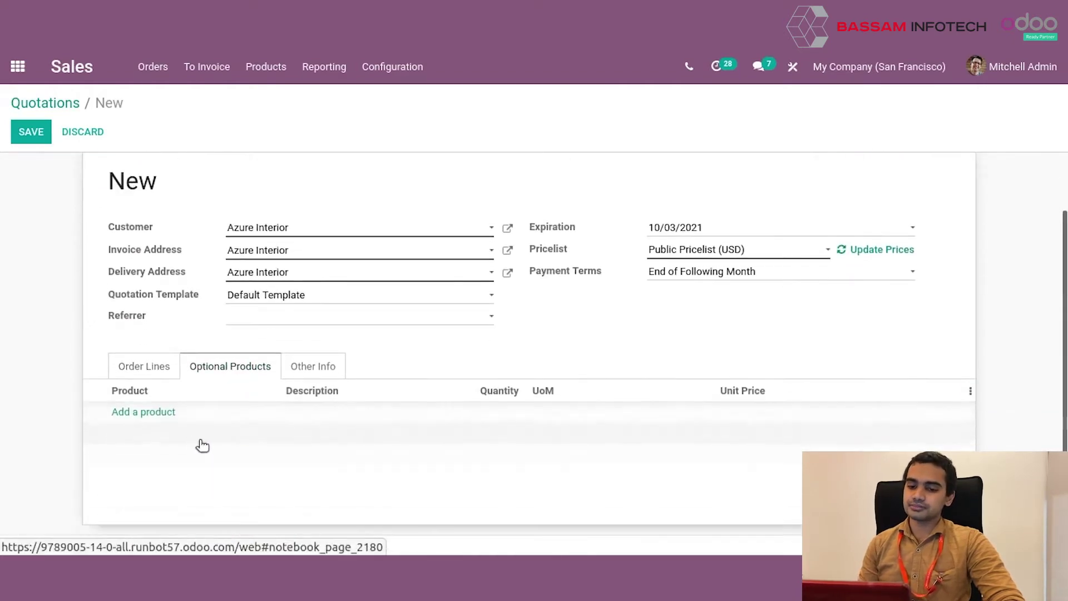
click(159, 414)
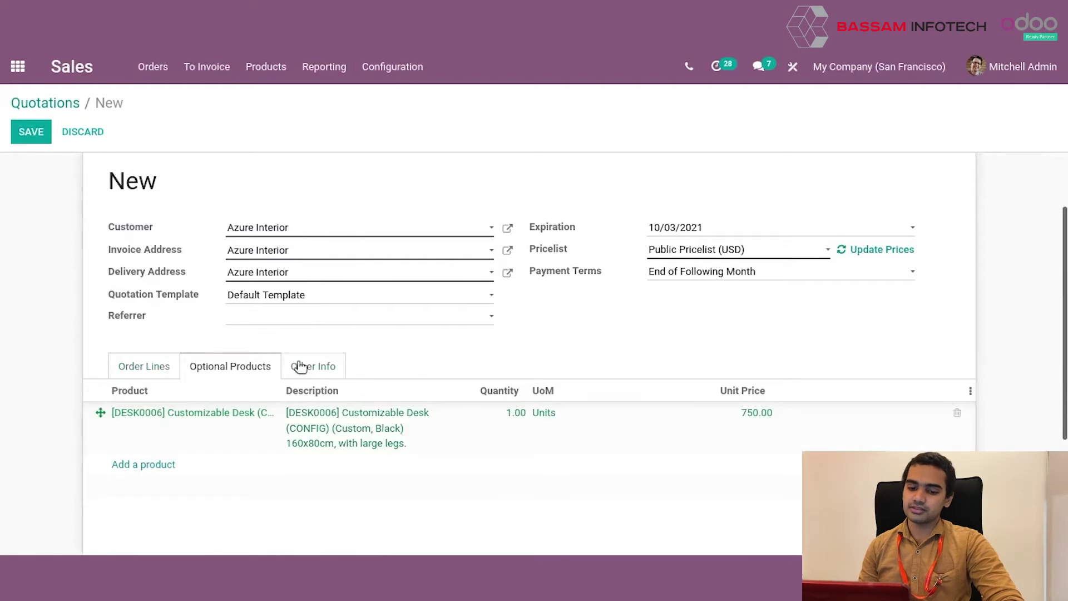
click(306, 366)
- Set the delivery date to 09/30/2021 and keep the shipping policy As soon as possible
scroll(298, 390, down, 2)
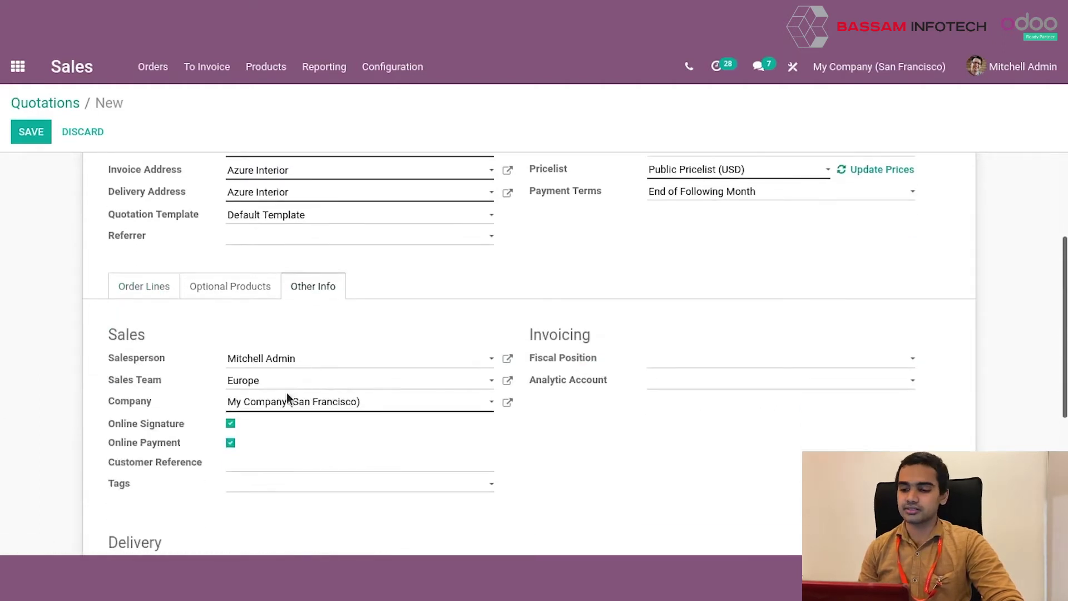
scroll(285, 392, down, 3)
click(298, 429)
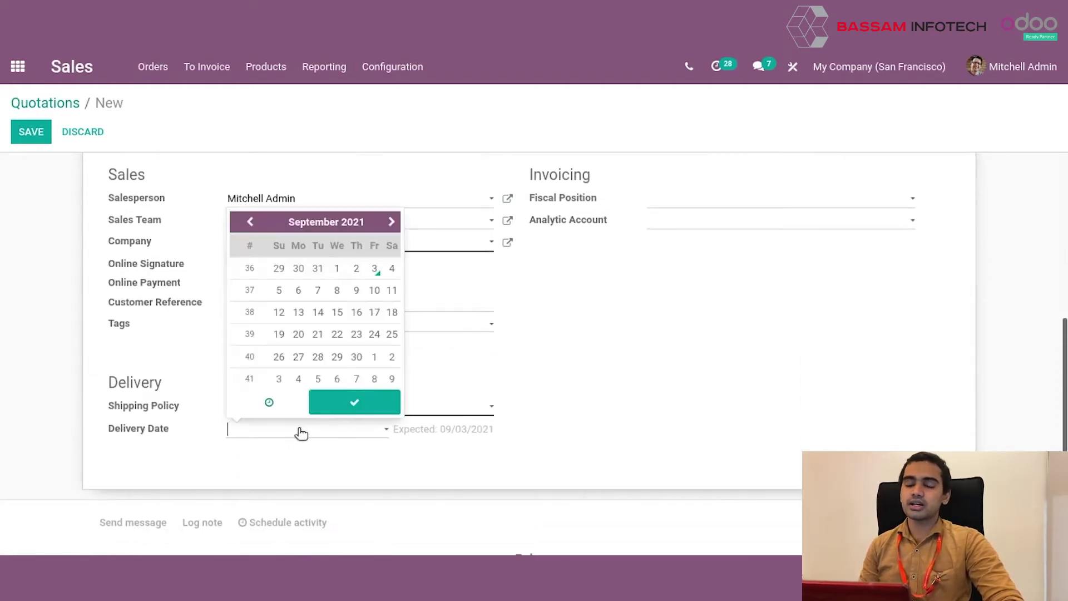
click(358, 357)
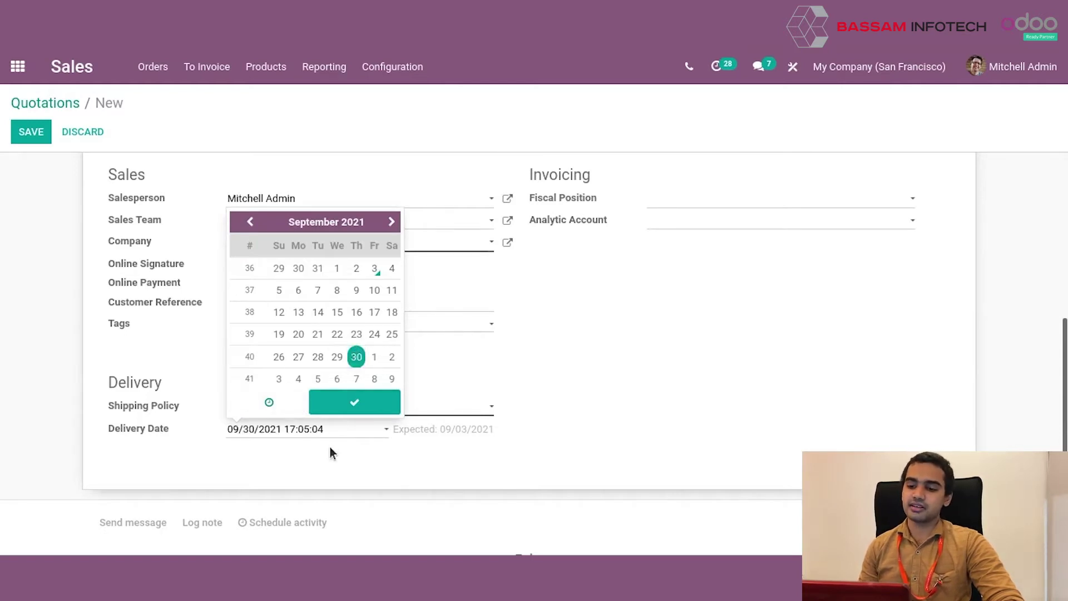
click(341, 410)
click(338, 409)
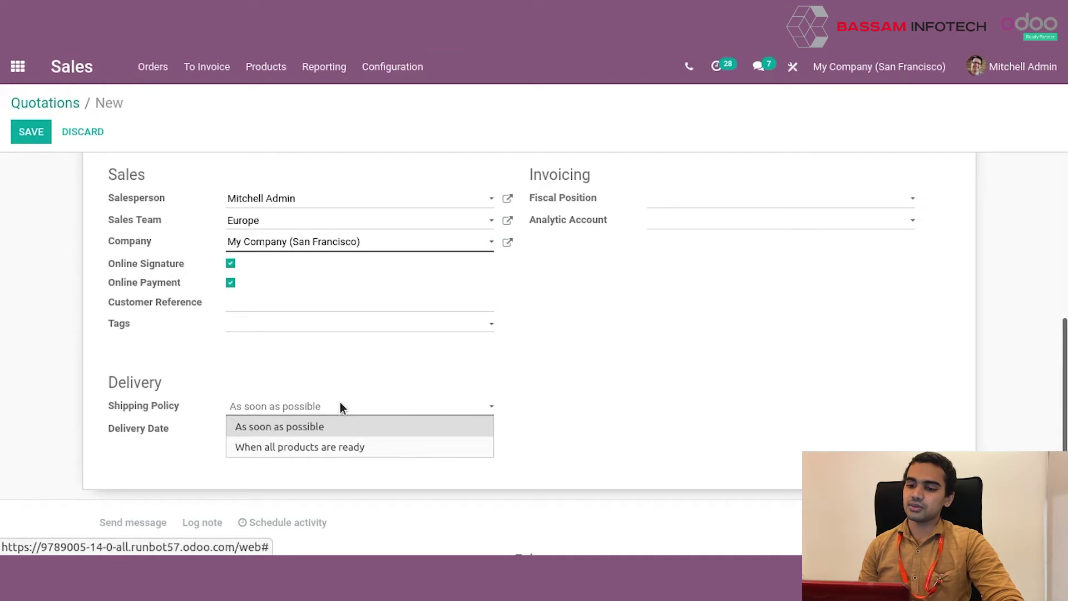
click(338, 408)
- Save the quotation, creating S00056, and return to its order lines
scroll(198, 352, up, 6)
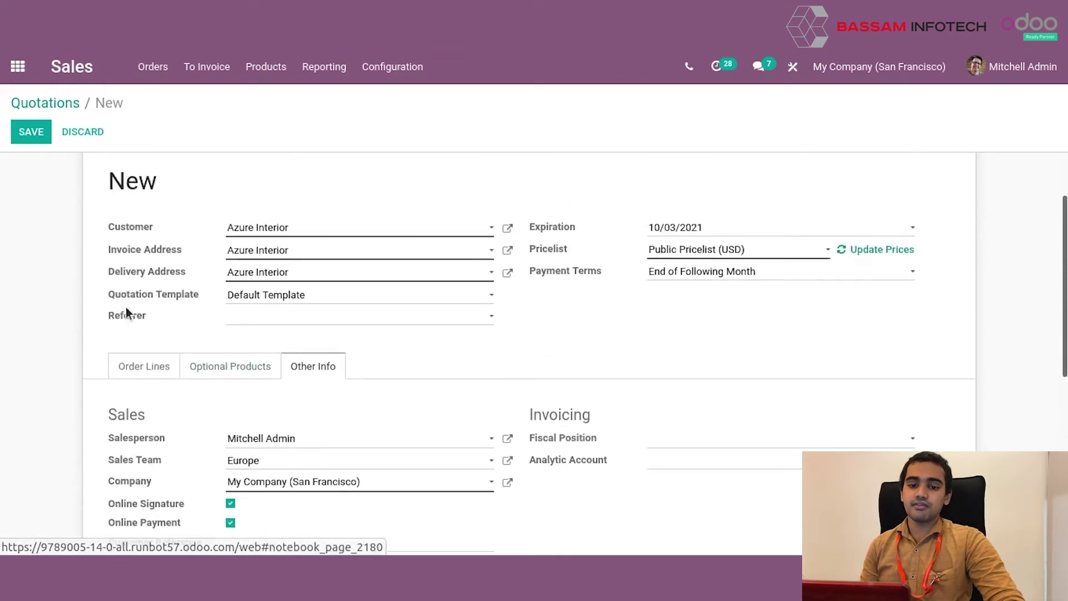
click(33, 133)
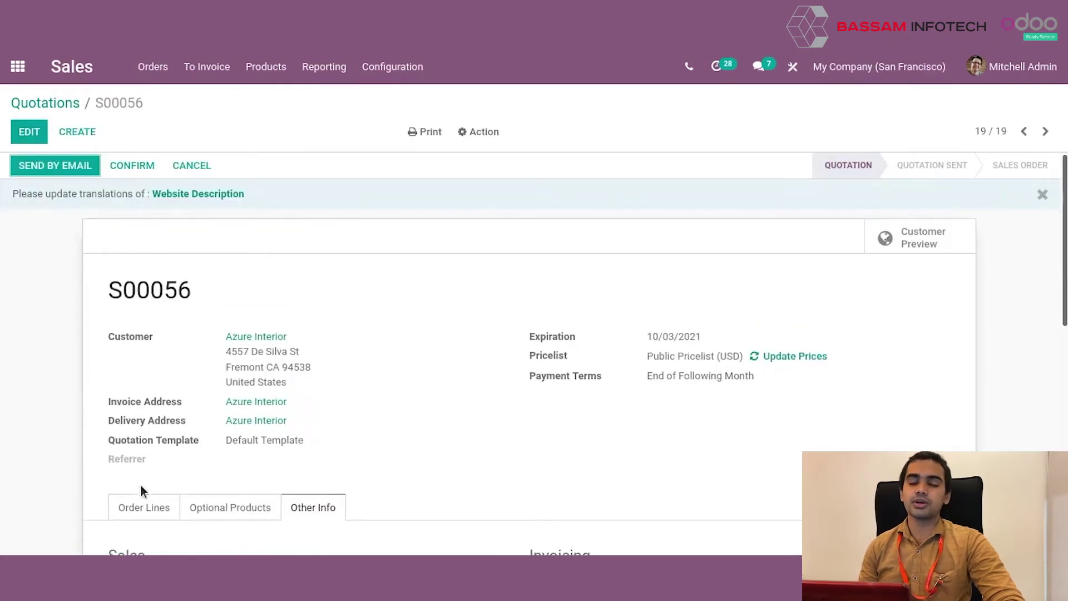
click(143, 503)
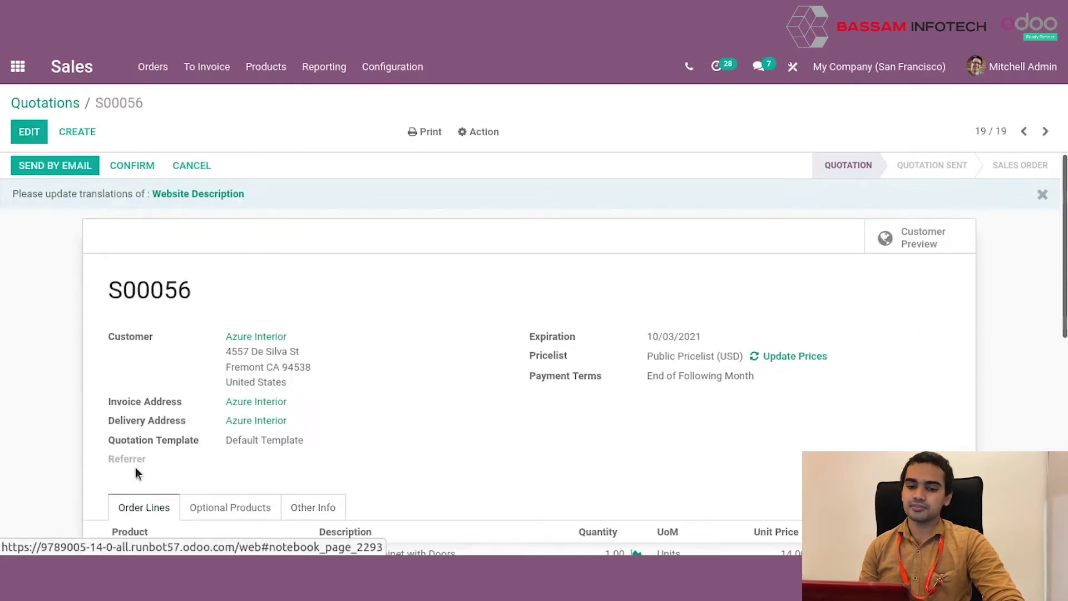
- Open the email draft for quotation S00056 and review the message
click(61, 166)
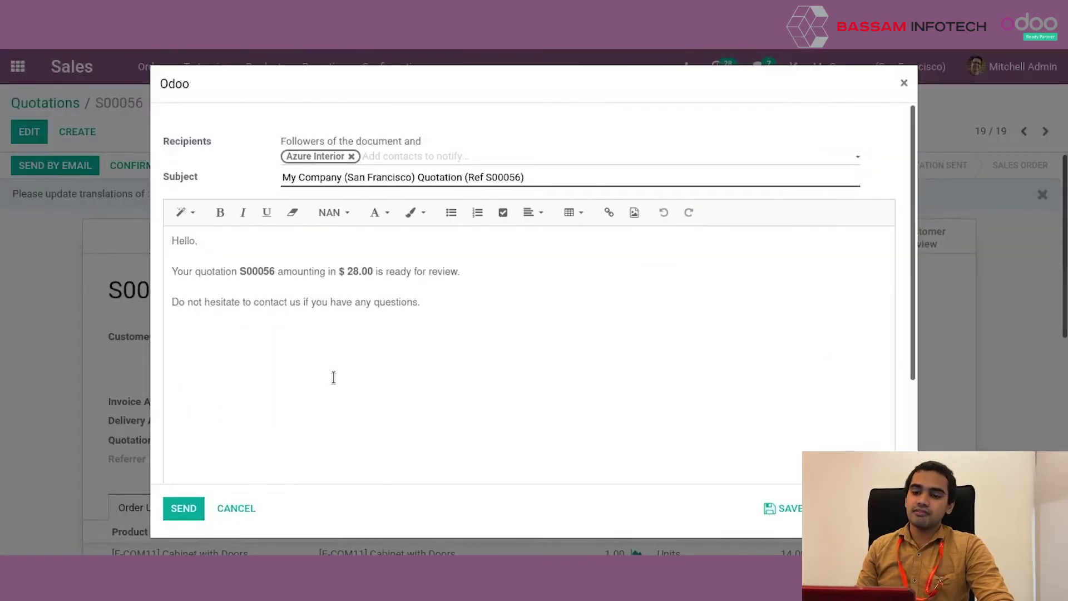
scroll(701, 353, down, 2)
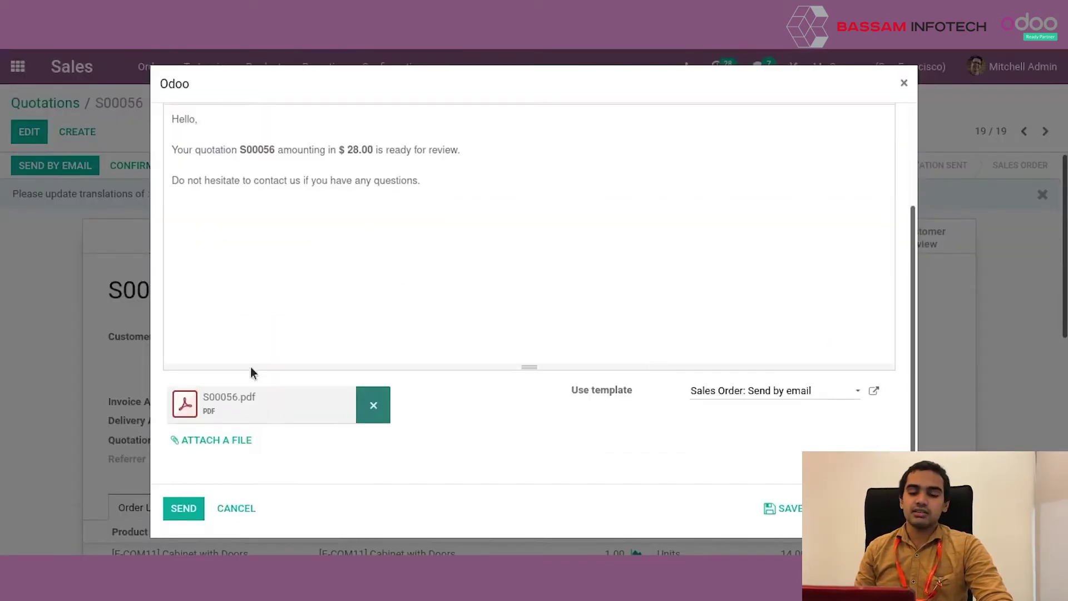
scroll(300, 240, up, 2)
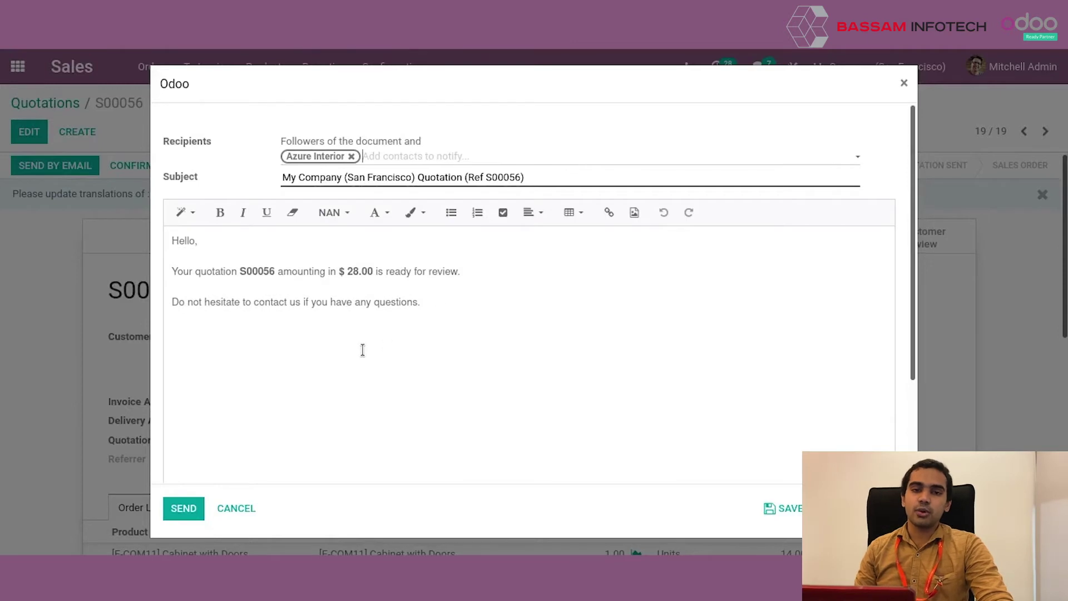
click(329, 348)
scroll(330, 348, down, 2)
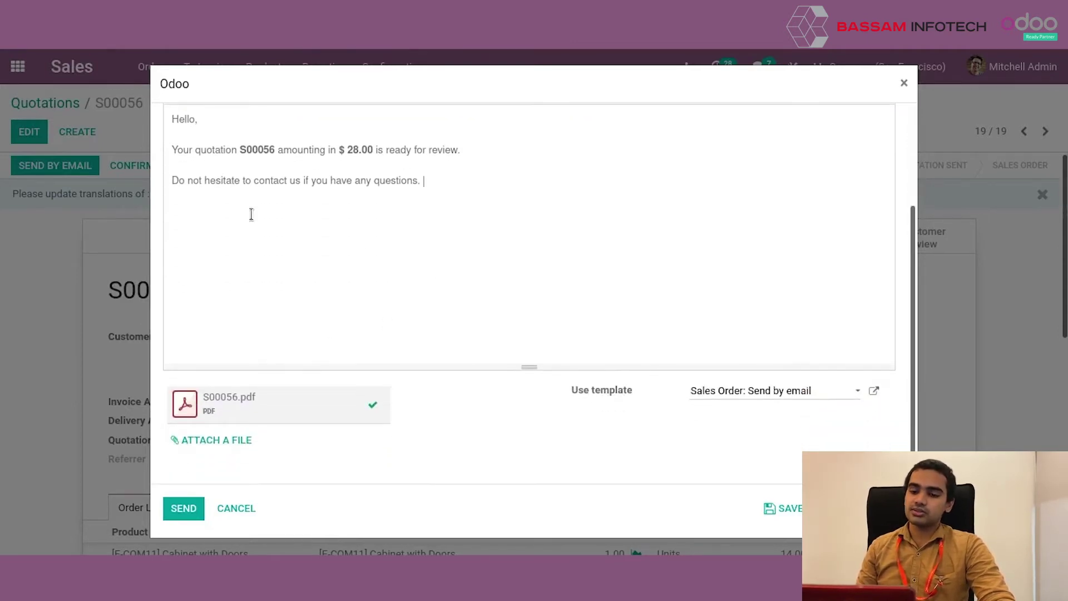
- Open the attached S00056.pdf in the browser to check it
mouse_move(259, 410)
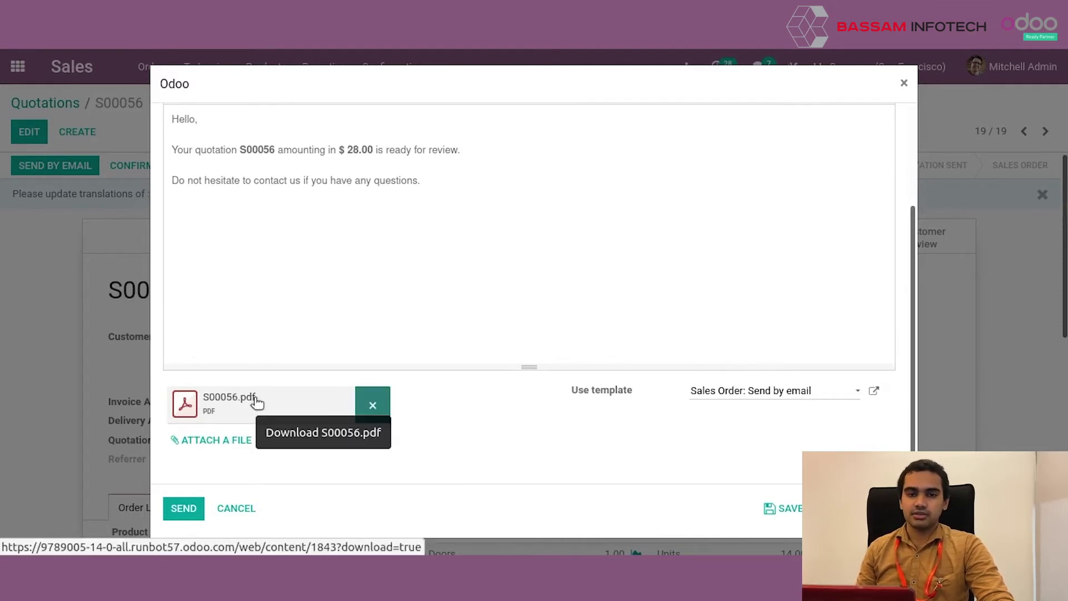
click(256, 401)
click(601, 374)
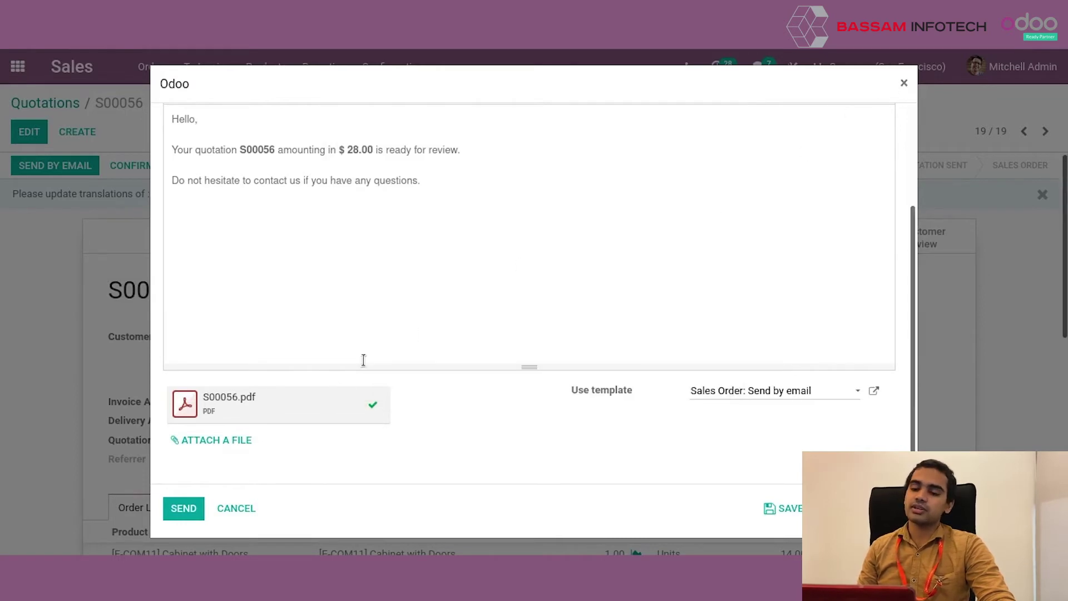
click(240, 404)
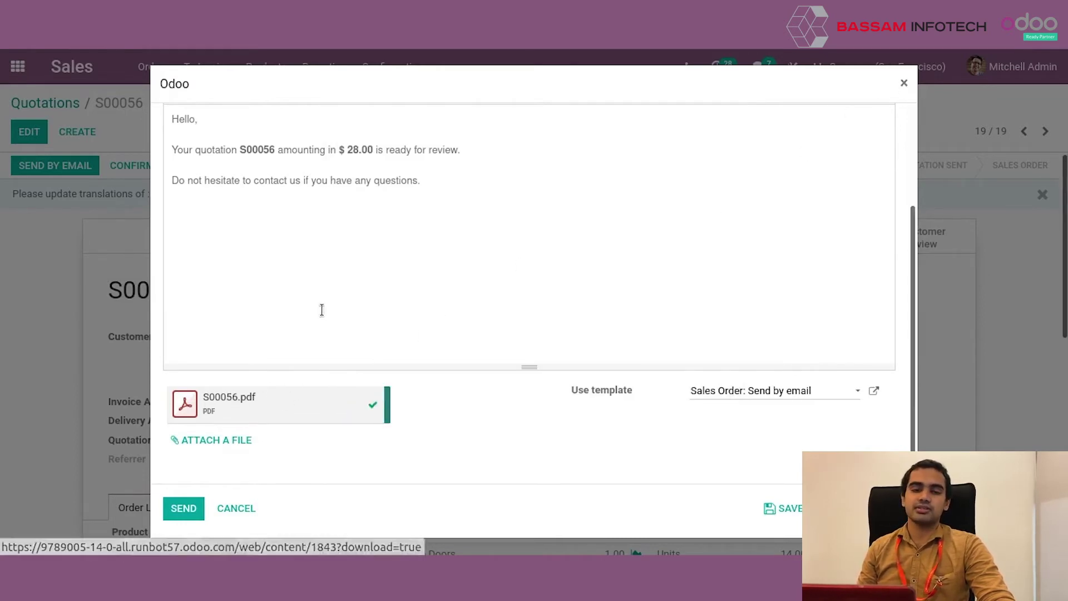
click(685, 373)
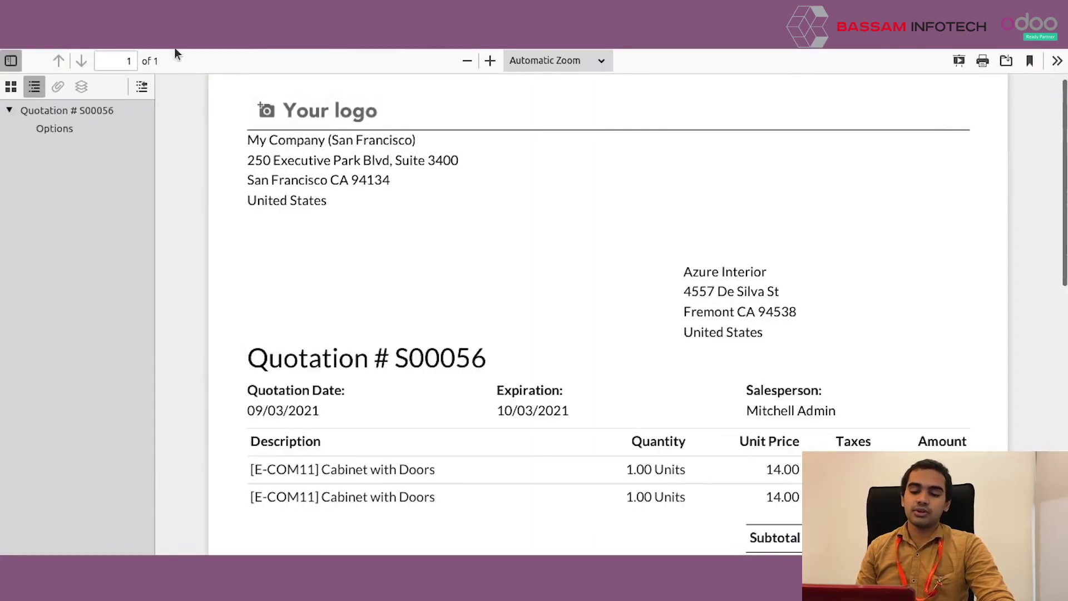
- Scroll through the S00056 PDF, then send the quotation email to Azure Interior
scroll(300, 114, down, 4)
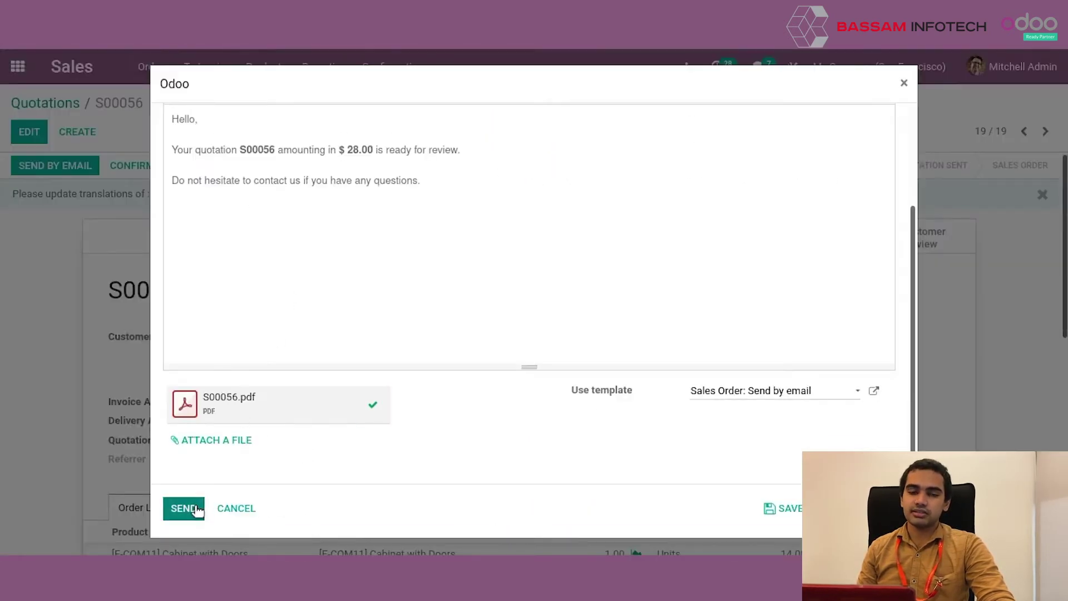
click(196, 510)
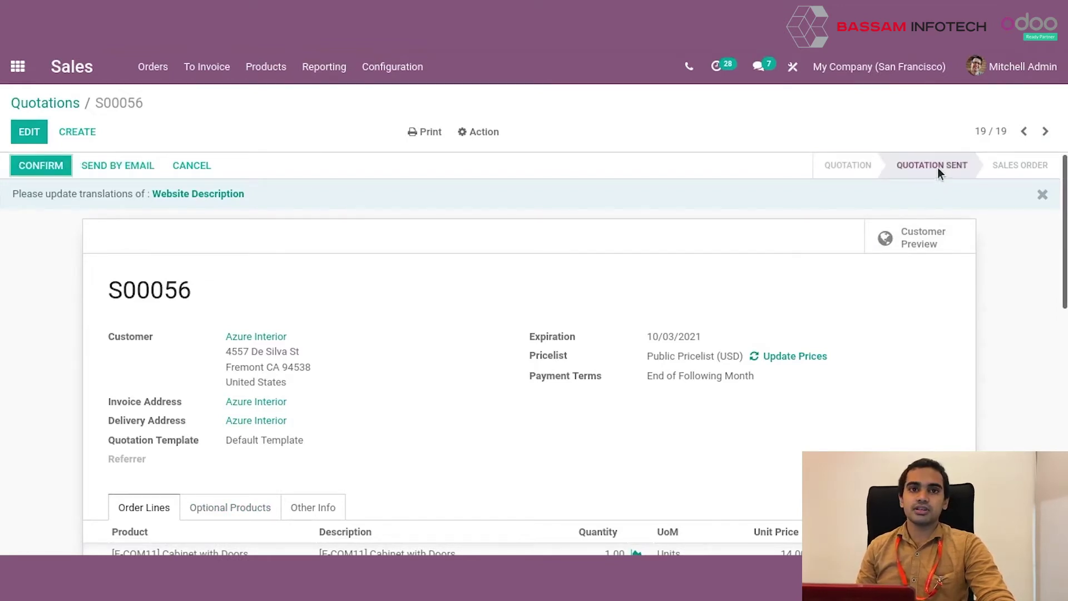
- Dismiss the translation notice, confirm S00056 as a sales order and open delivery WH/OUT/00036
click(1042, 195)
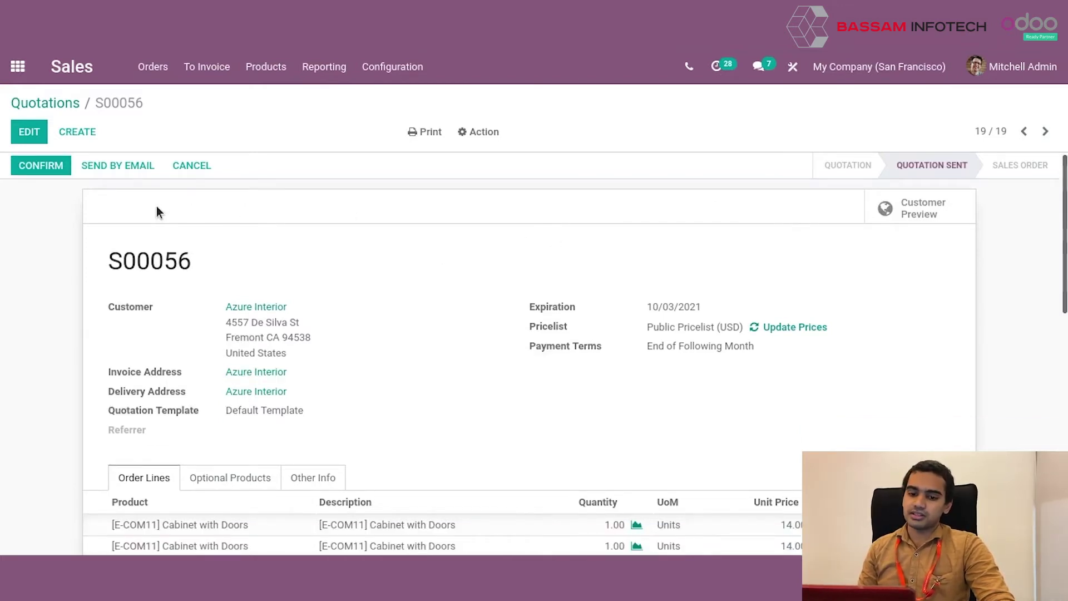
click(42, 166)
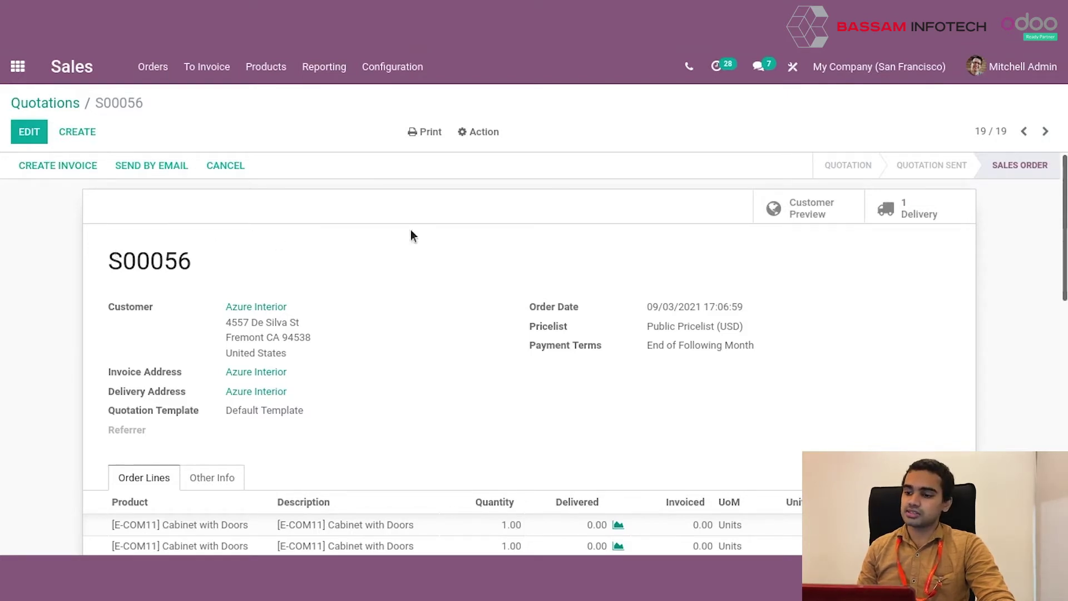
click(932, 202)
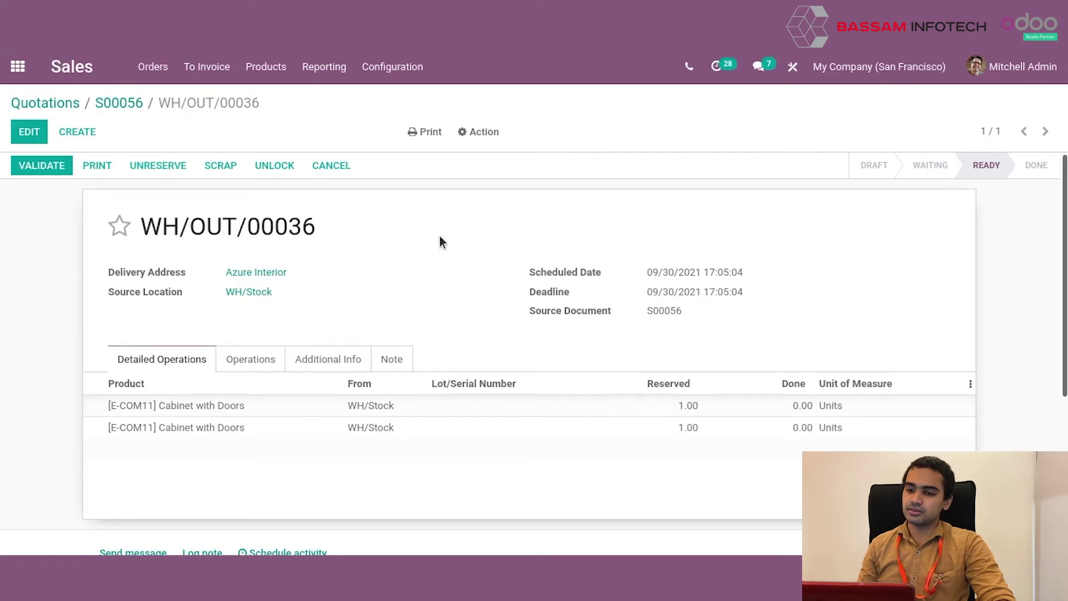
- Enter 1 as done quantity on the first Cabinet with Doors line of WH/OUT/00036 and save
click(30, 132)
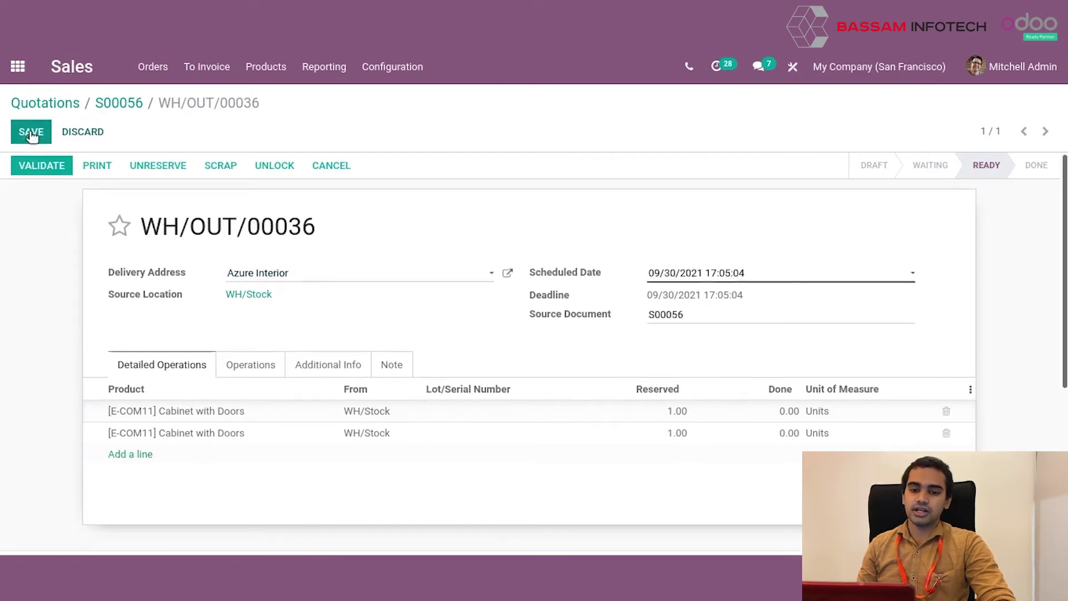
click(778, 413)
text(1)
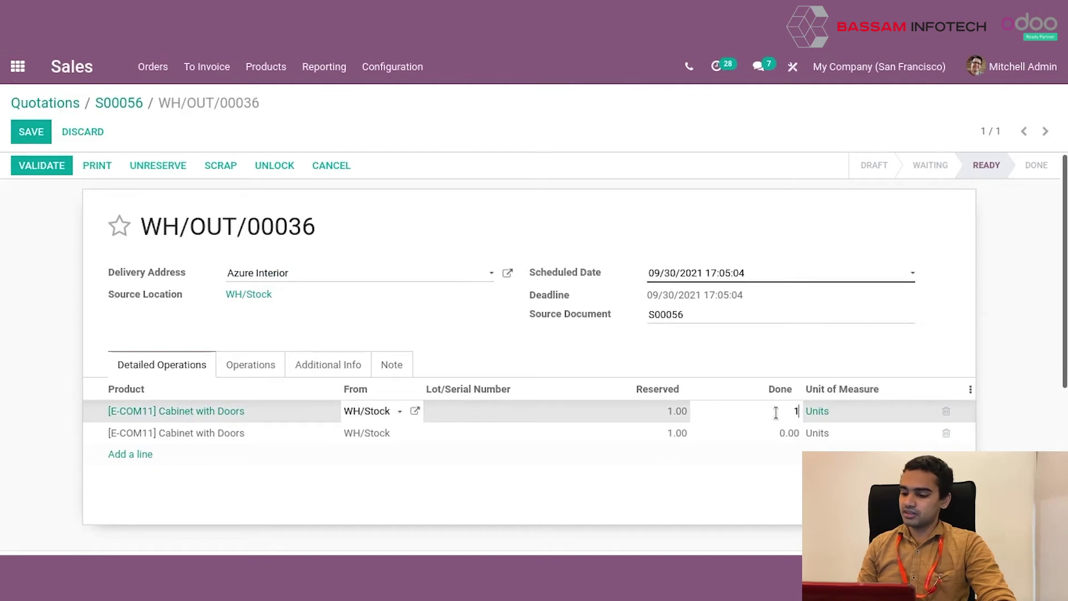
click(686, 361)
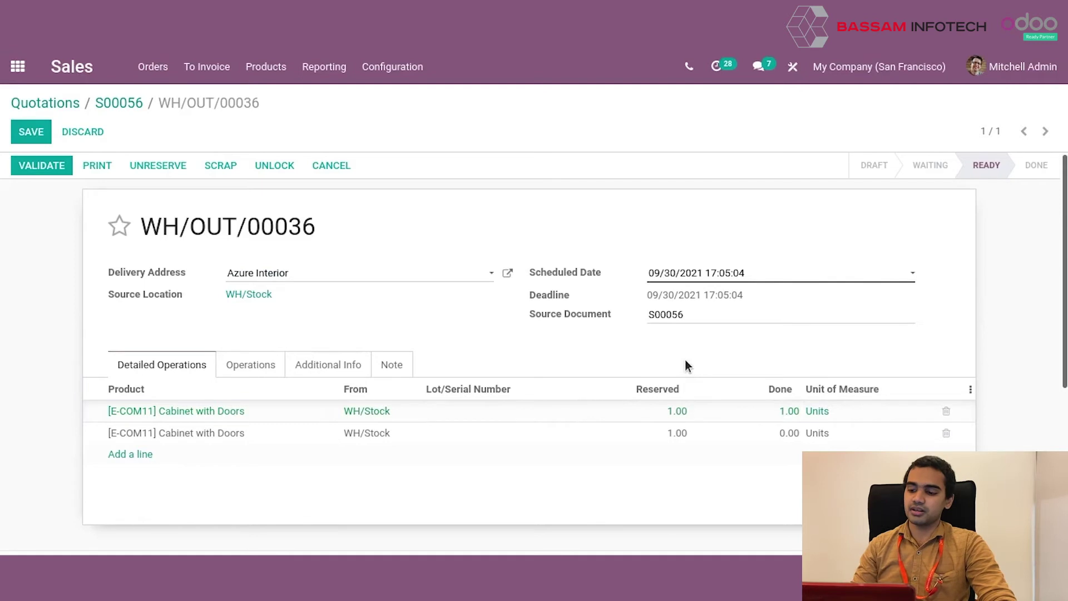
click(245, 363)
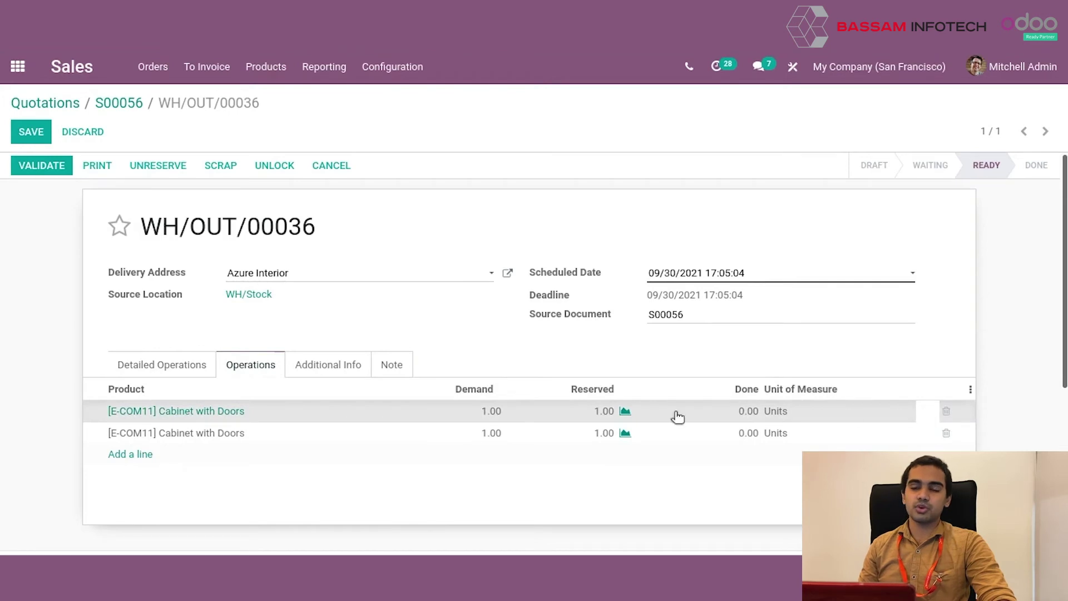
click(162, 367)
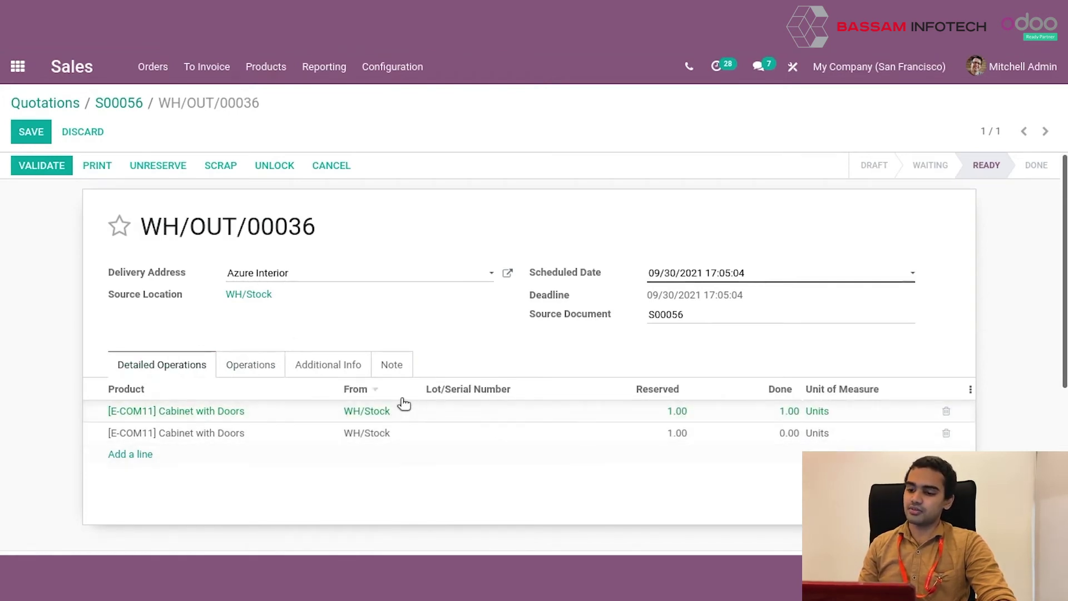
click(40, 132)
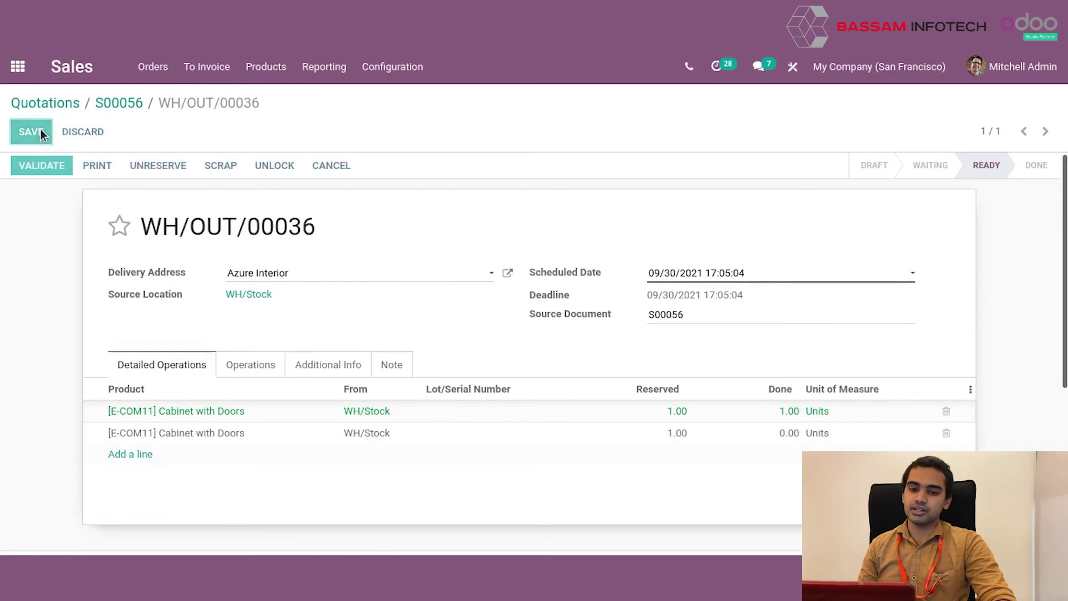
- Validate WH/OUT/00036 with 1.00 cabinet and create a backorder for the other
click(40, 167)
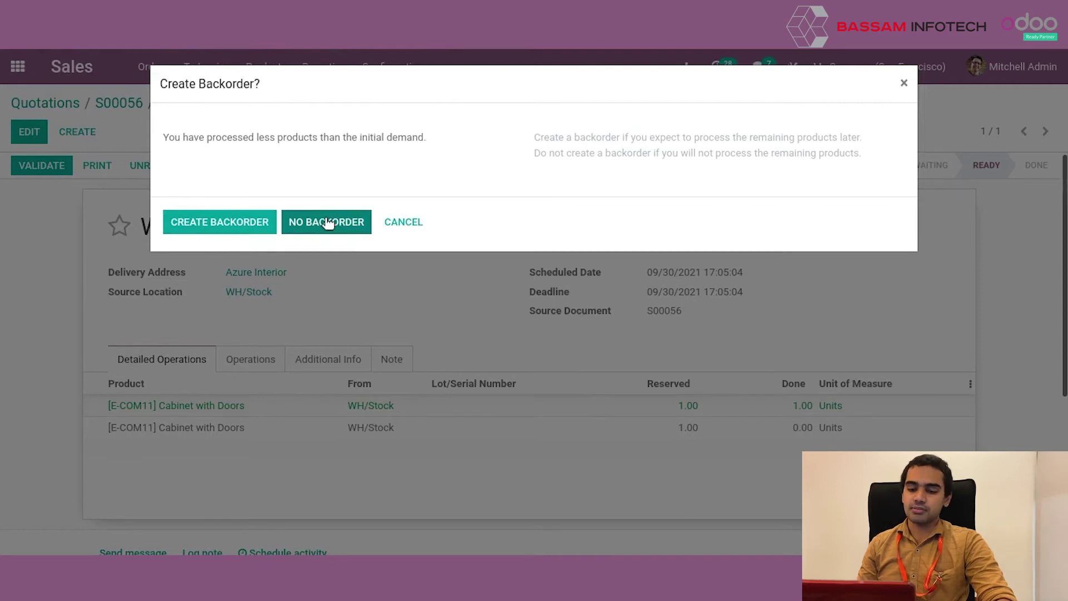
click(252, 222)
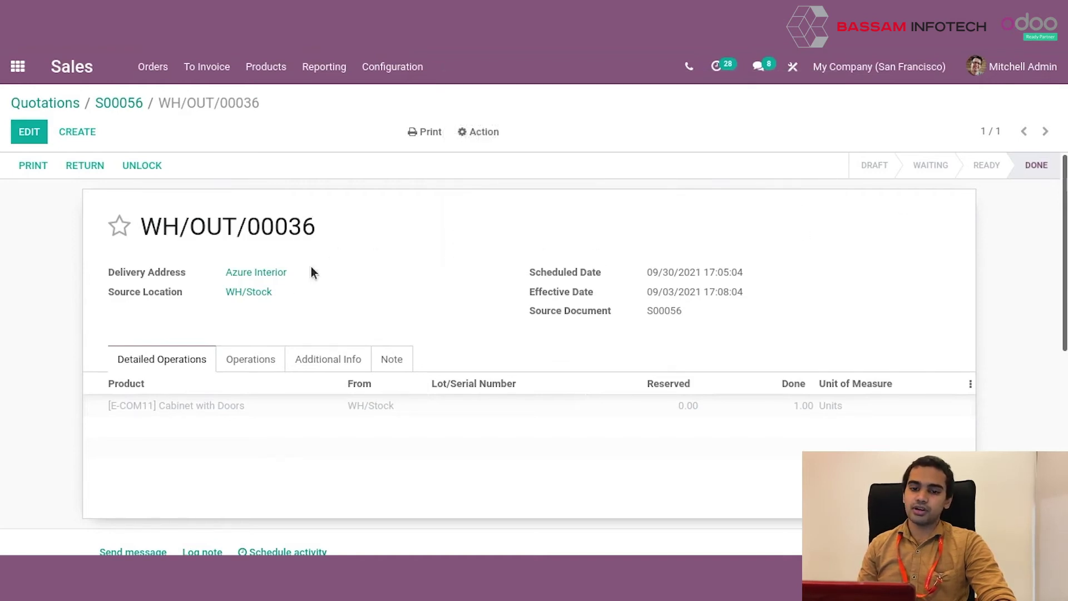
- Open backorder WH/OUT/00037 from S00056, validate it with Immediate Transfer, and return to the order
click(128, 102)
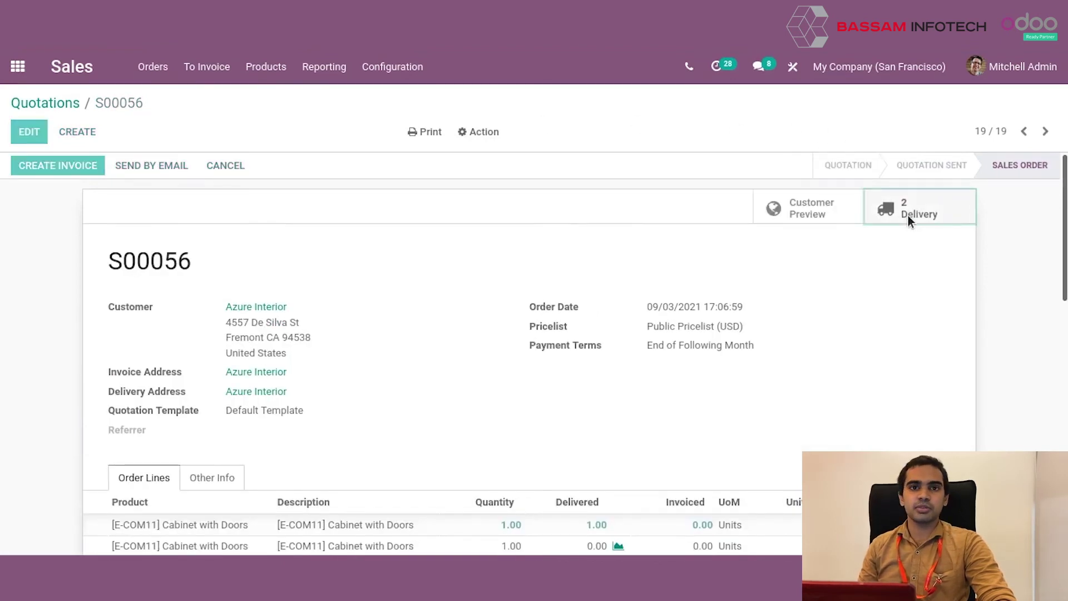
click(907, 215)
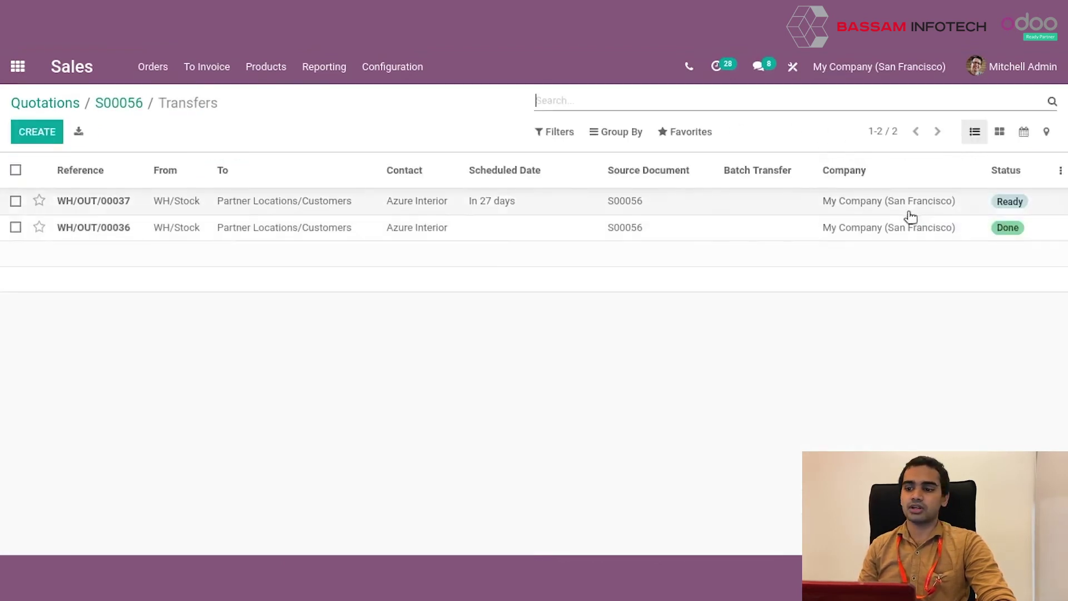
click(620, 201)
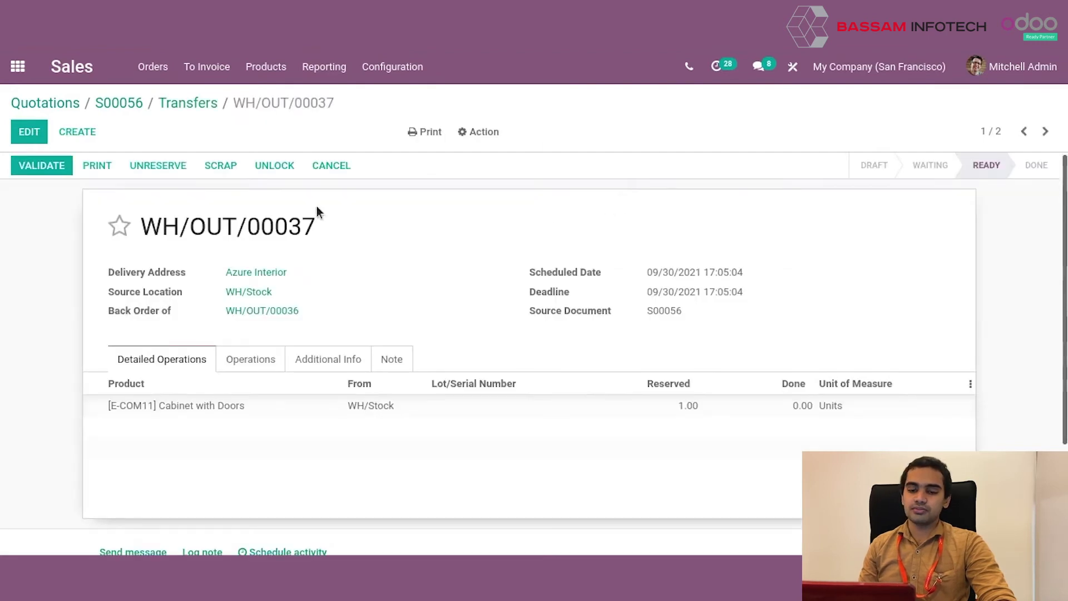
click(59, 165)
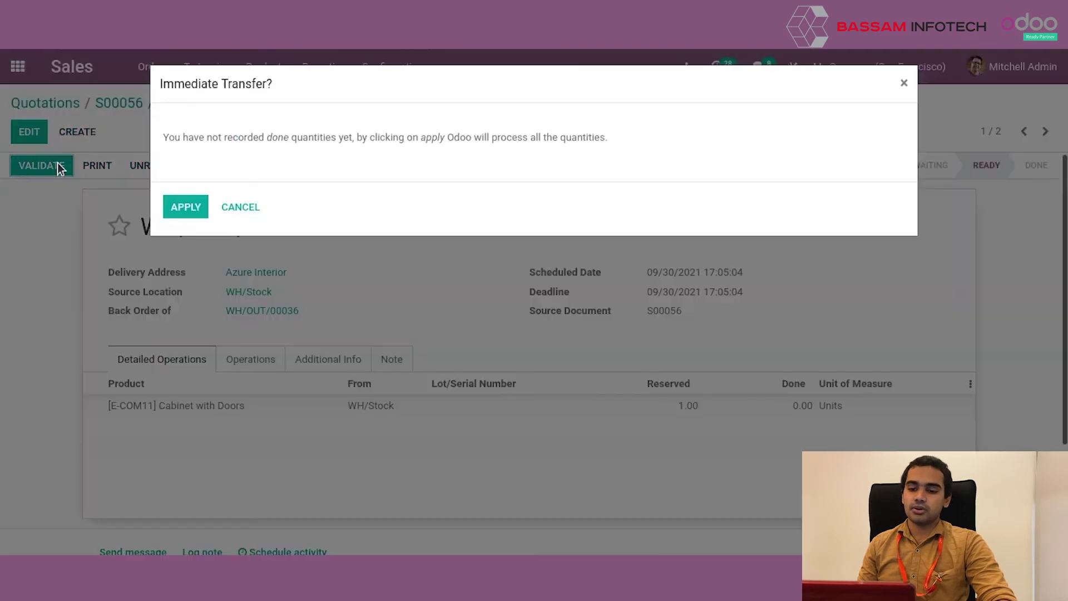
click(173, 216)
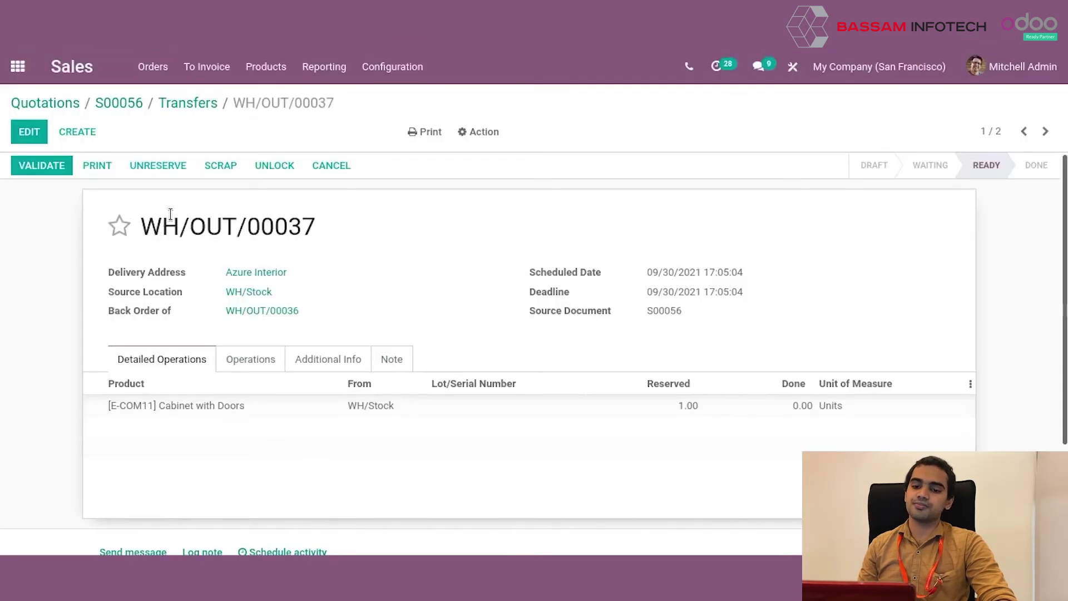
click(120, 106)
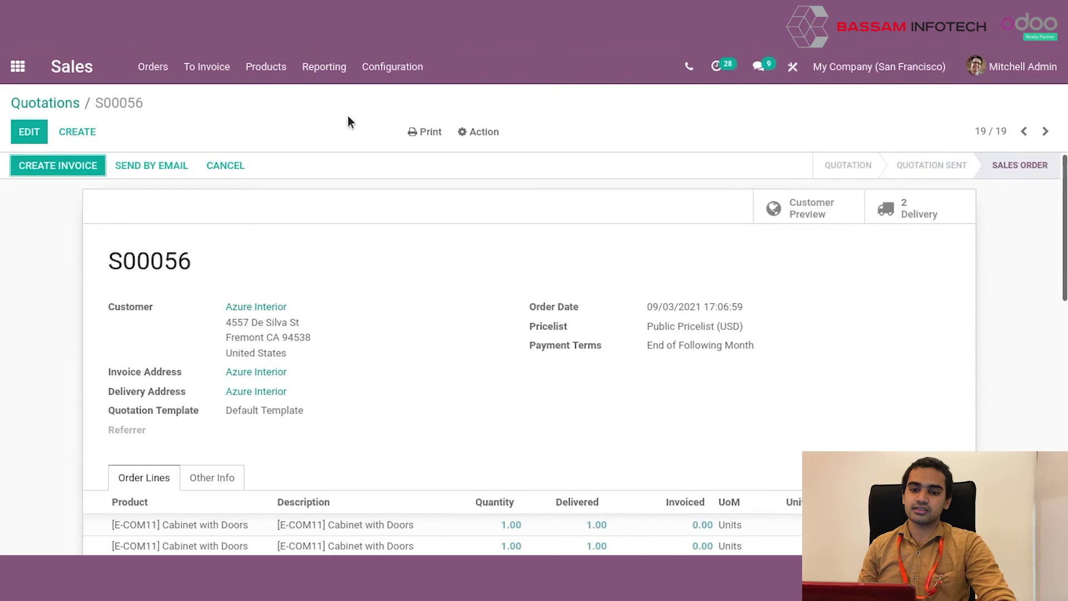
- Create a Regular invoice from sales order S00056 and open the draft invoice
click(63, 168)
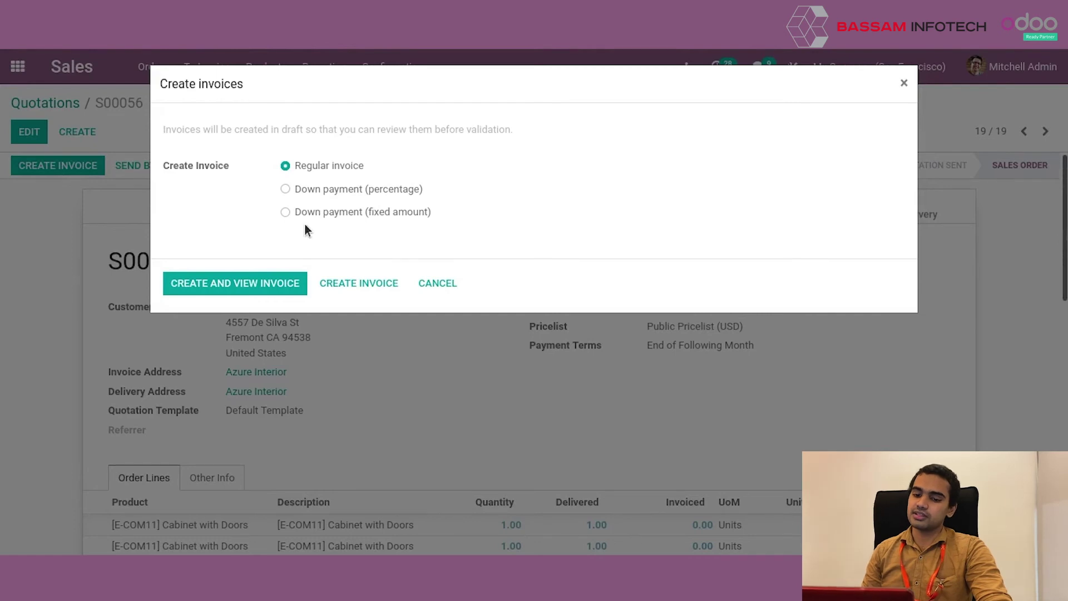
click(254, 286)
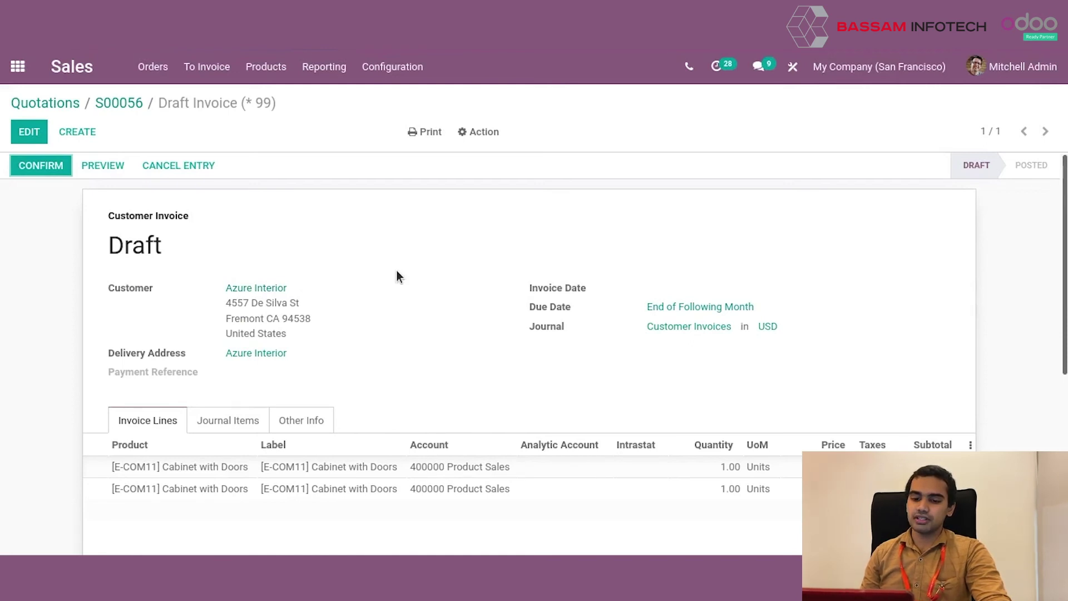
- Review the draft invoice's Journal Items and Other Info tabs
scroll(396, 269, down, 5)
scroll(397, 272, up, 4)
scroll(399, 275, up, 1)
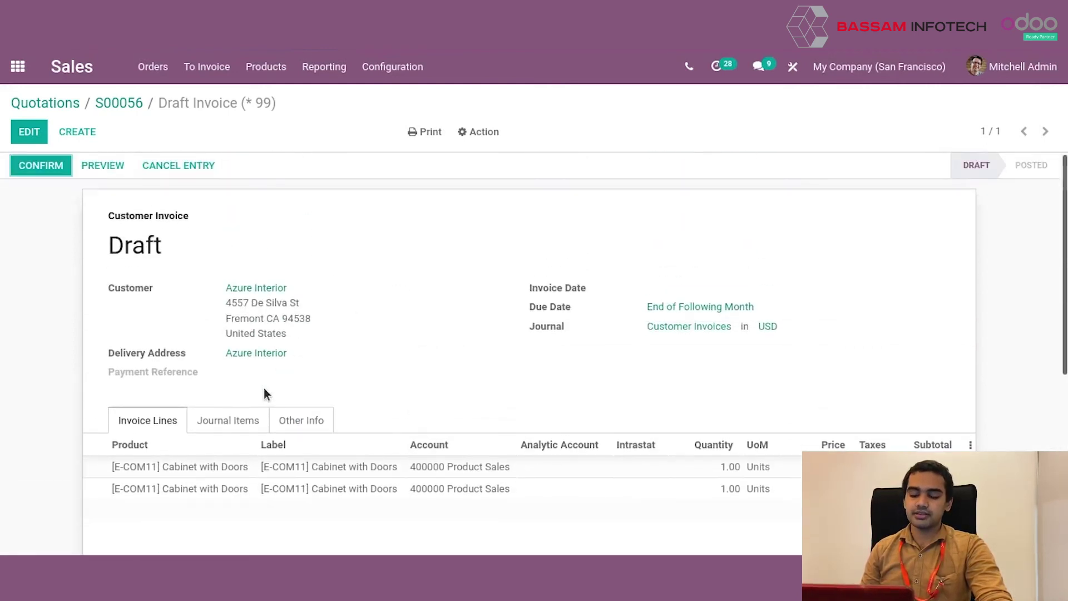
click(245, 424)
click(295, 420)
scroll(297, 423, down, 3)
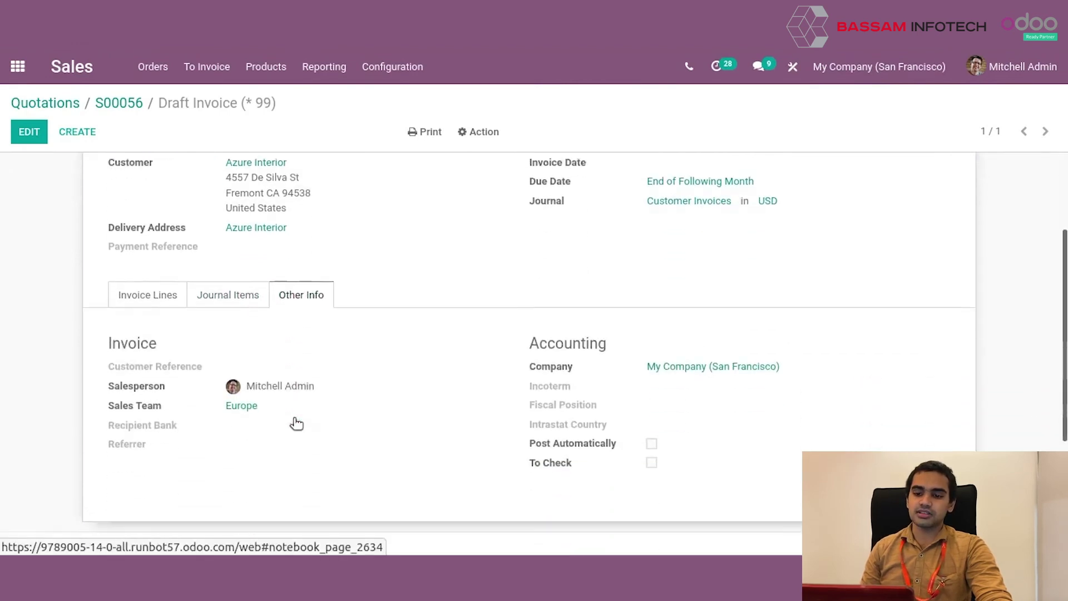
scroll(296, 423, down, 2)
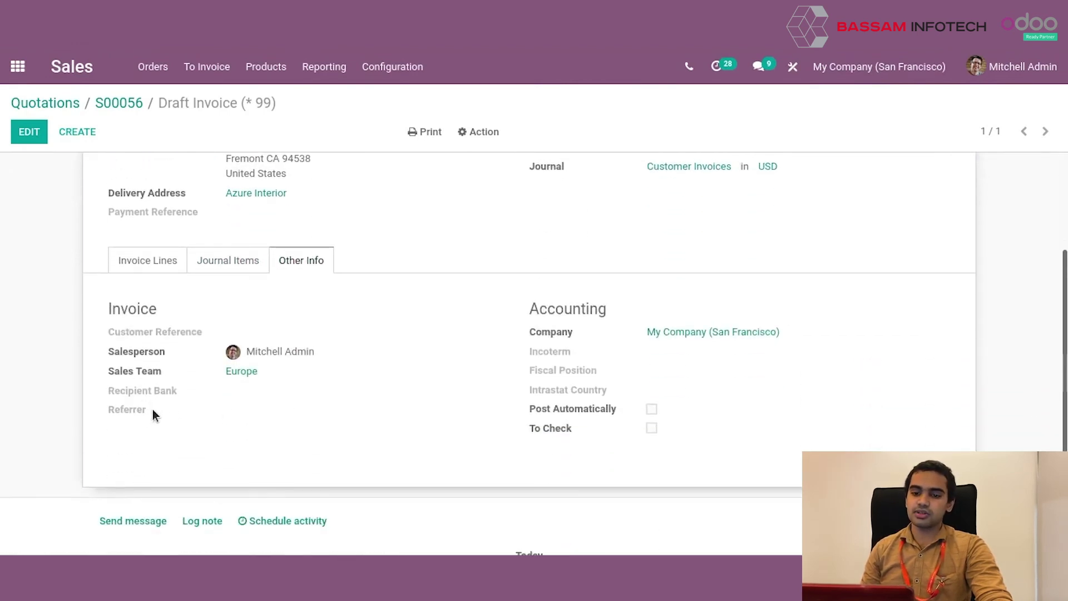
- Return to the Invoice Lines and post the invoice as INV/2021/09/0007
click(139, 257)
scroll(140, 251, up, 5)
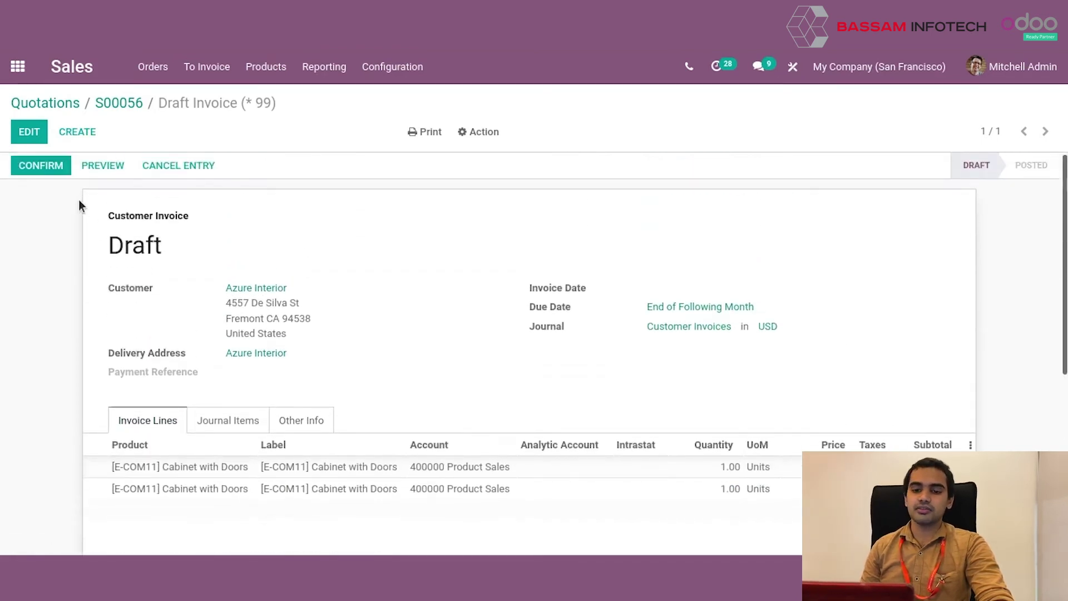
click(51, 172)
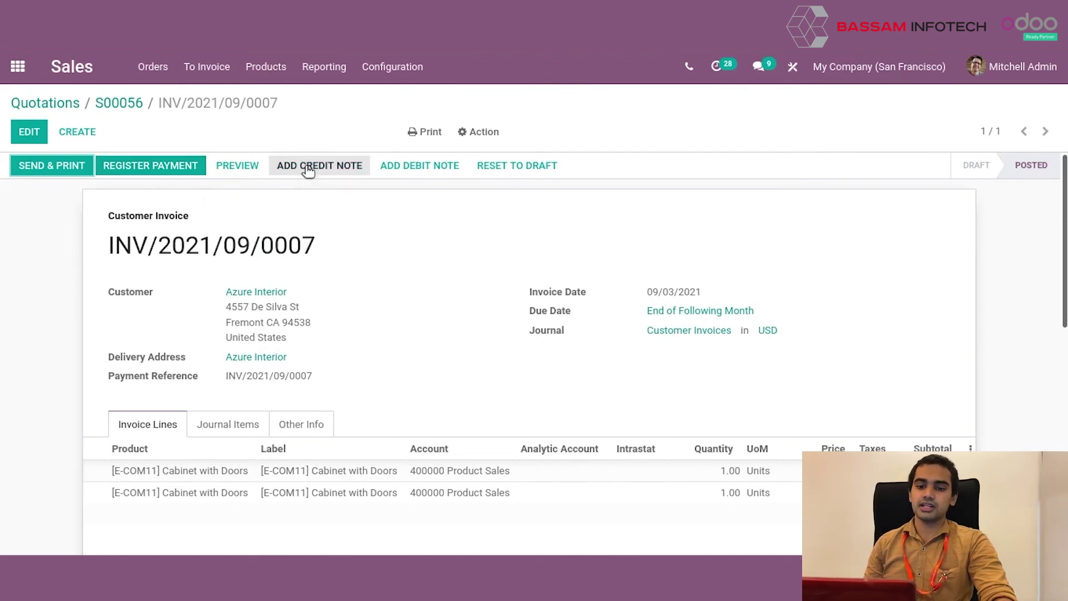
- Register a $28.00 payment on the Bank journal for invoice INV/2021/09/0007
click(169, 166)
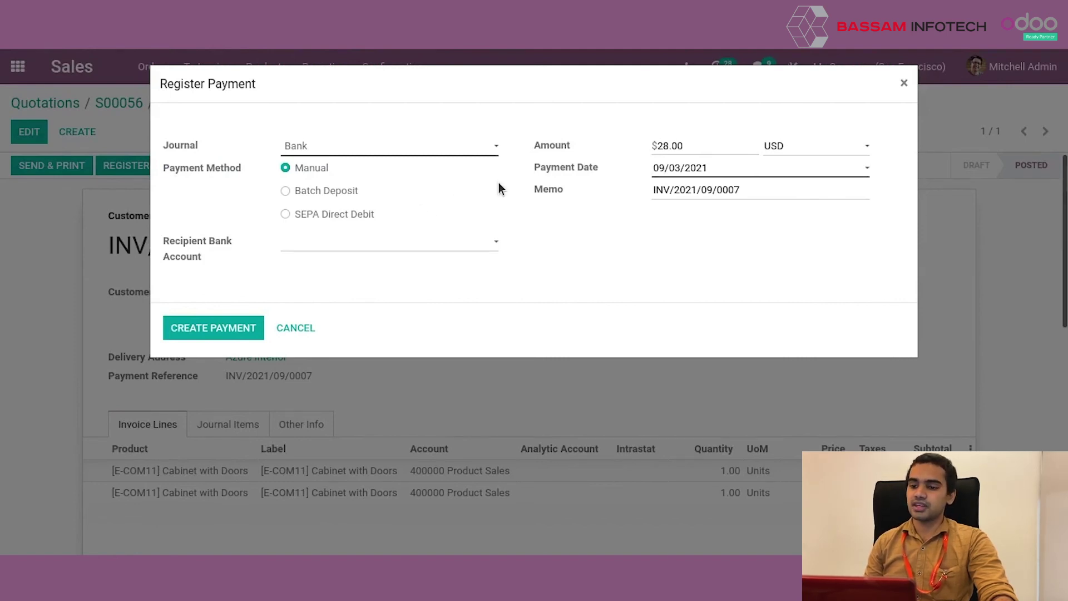
click(482, 145)
click(479, 145)
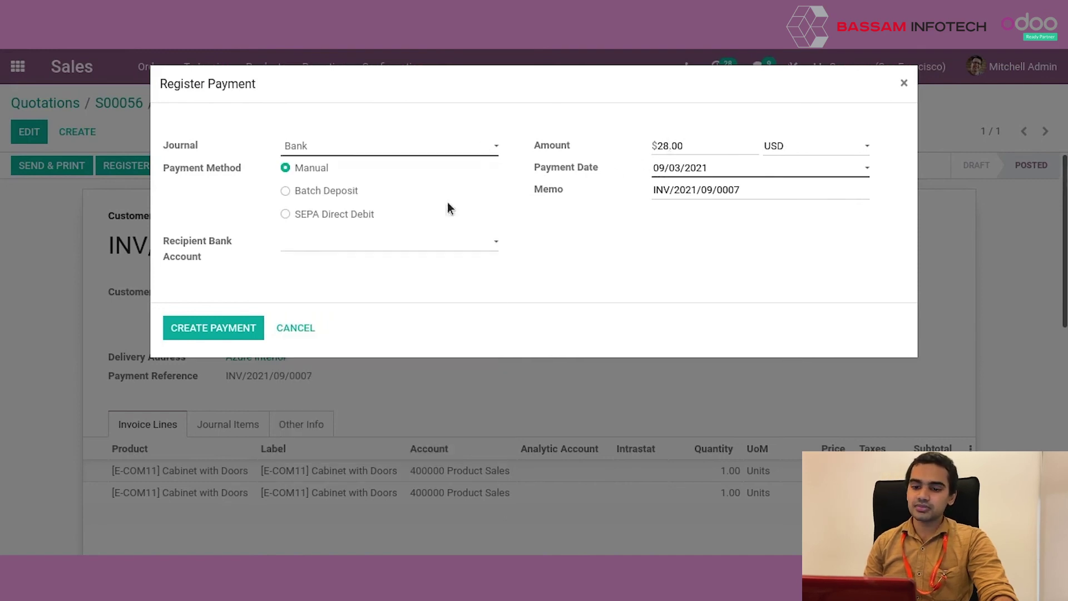
click(239, 331)
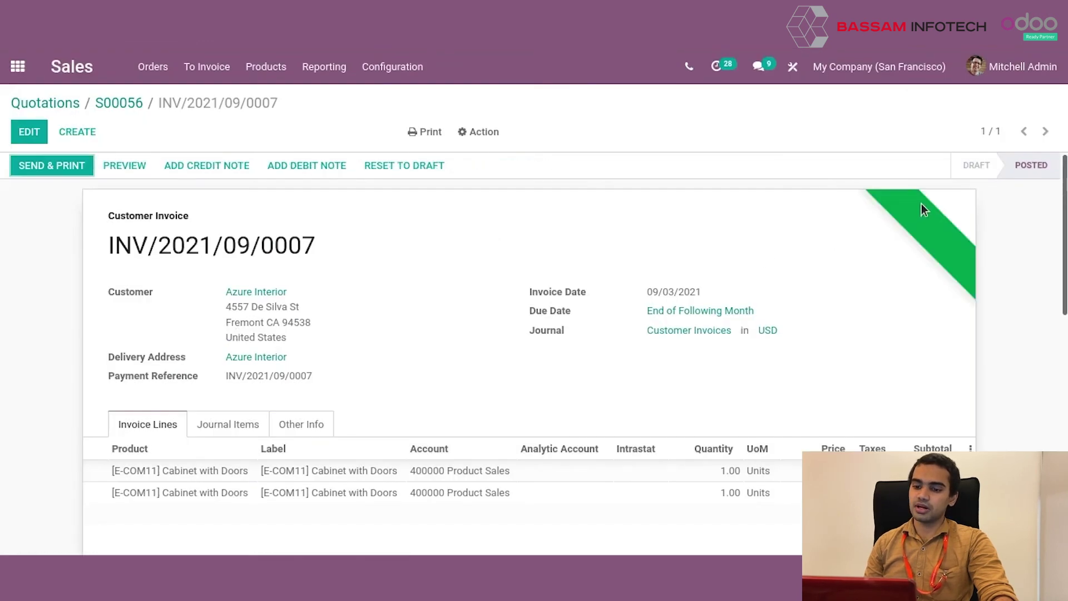
- Save INV/2021/09/0007 as a PDF via Print > Invoices, then start its Send Invoice email
click(426, 132)
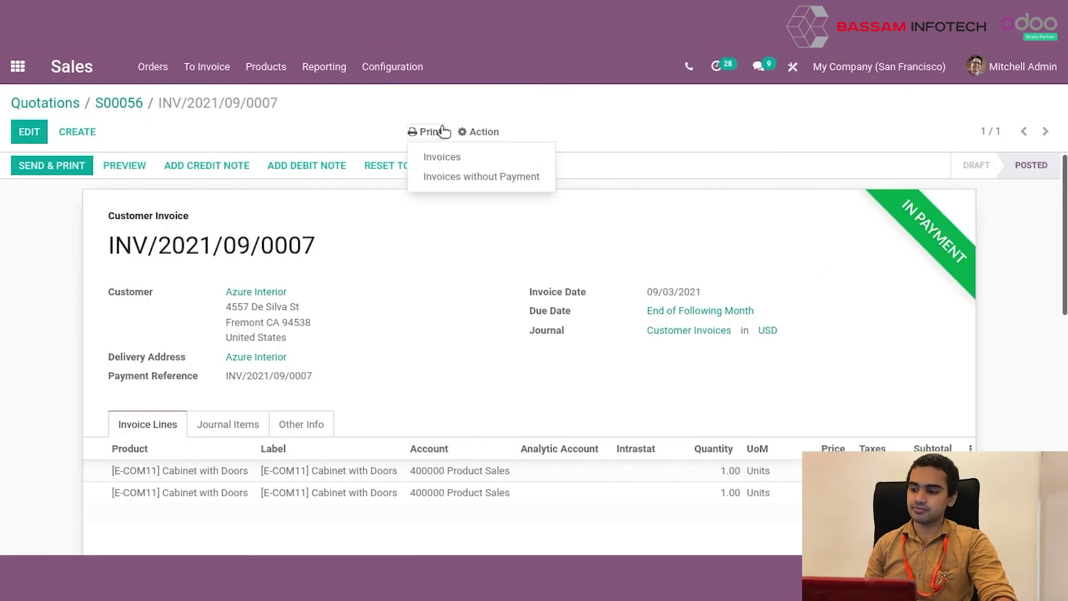
click(440, 157)
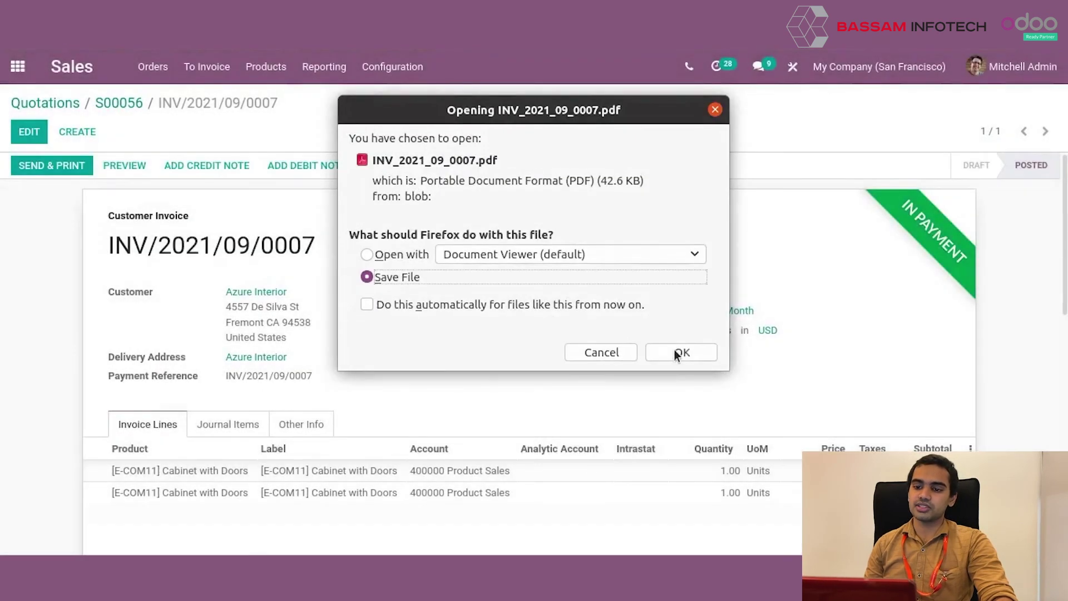
click(676, 351)
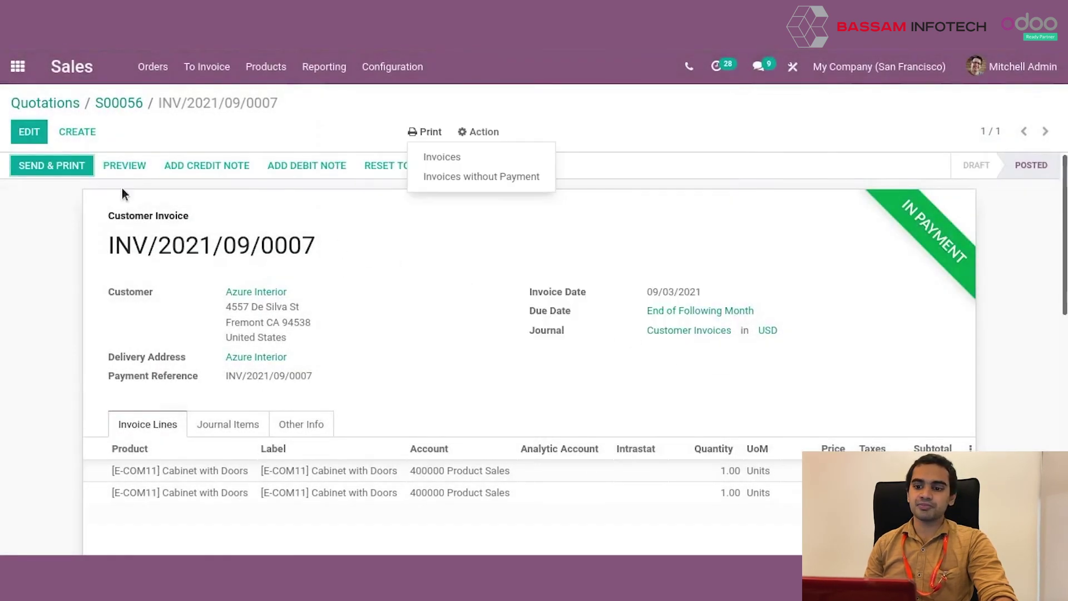
click(53, 166)
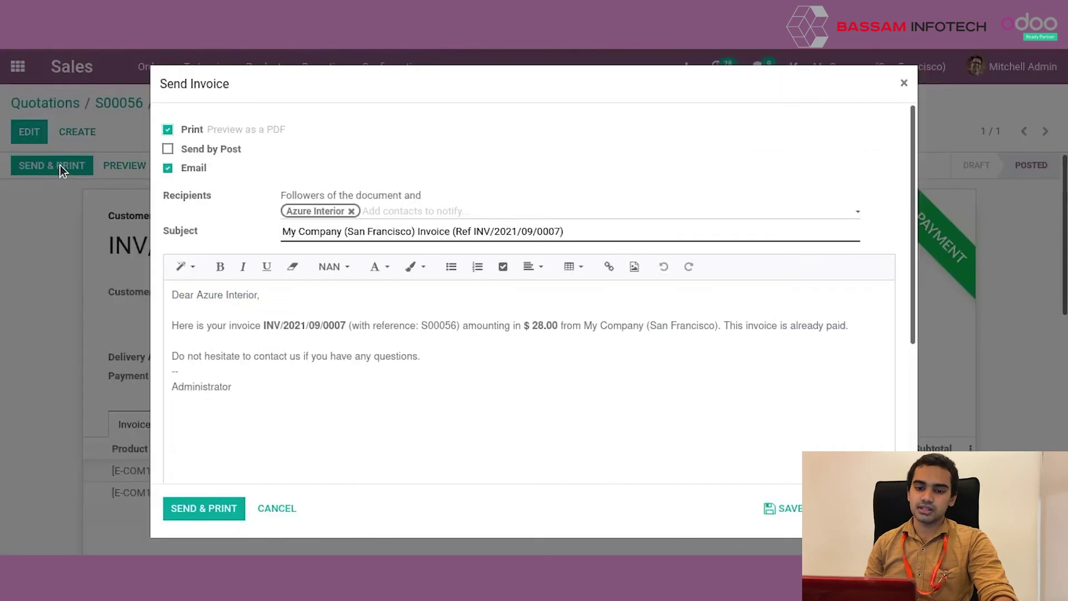
- Send the INV/2021/09/0007 email to Azure Interior with the invoice PDF attached
scroll(456, 389, down, 3)
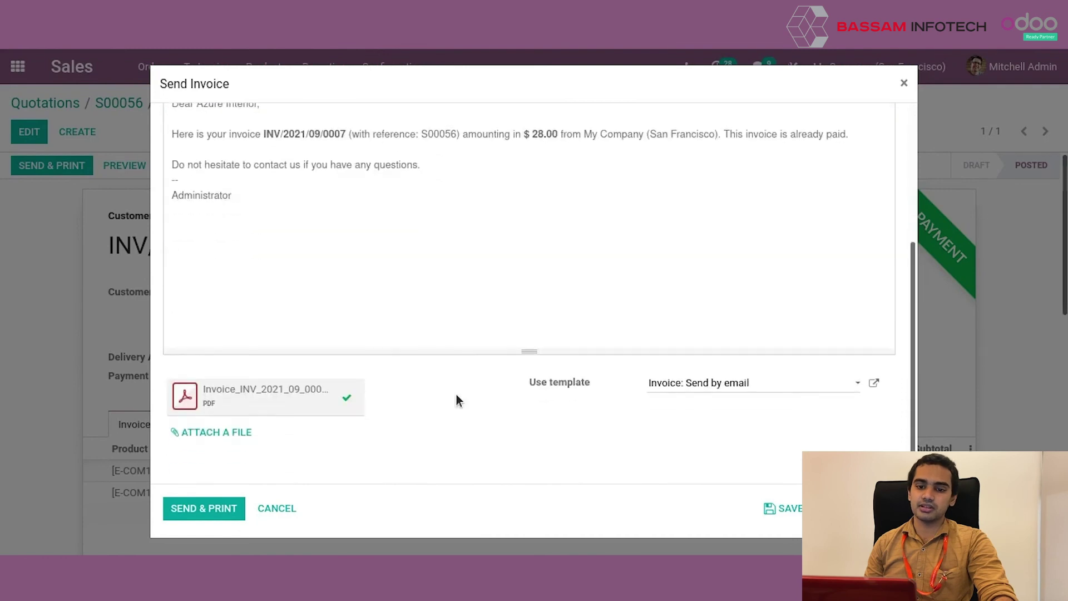
click(225, 500)
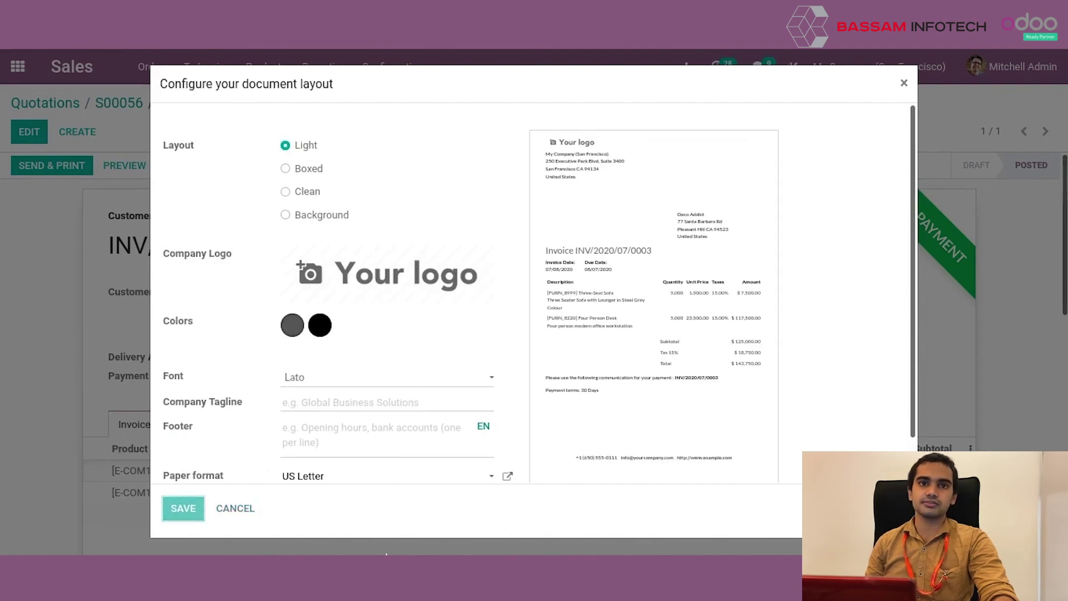
mouse_move(389, 595)
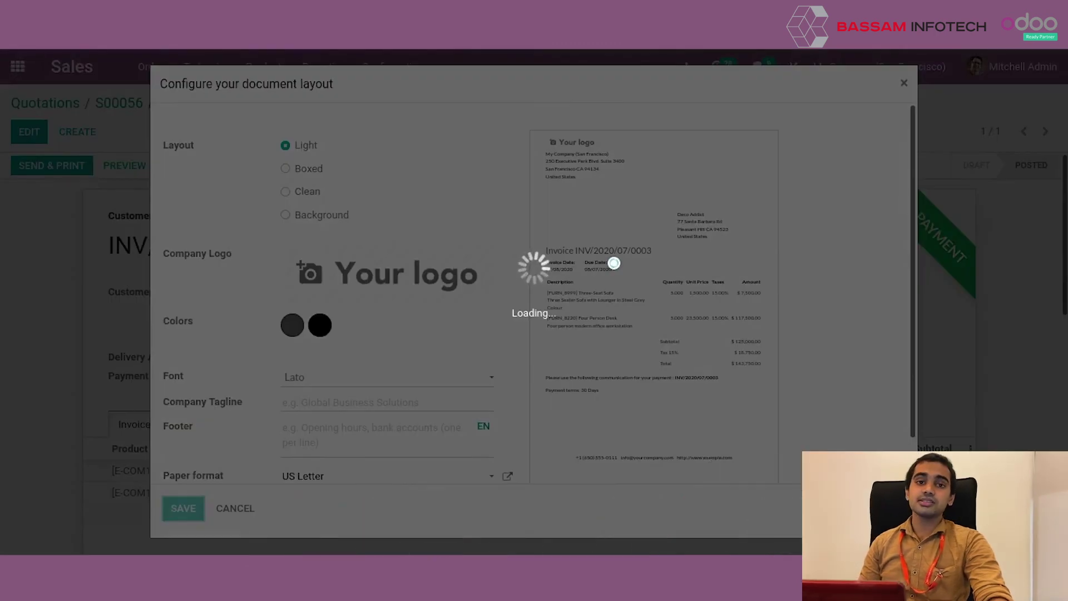